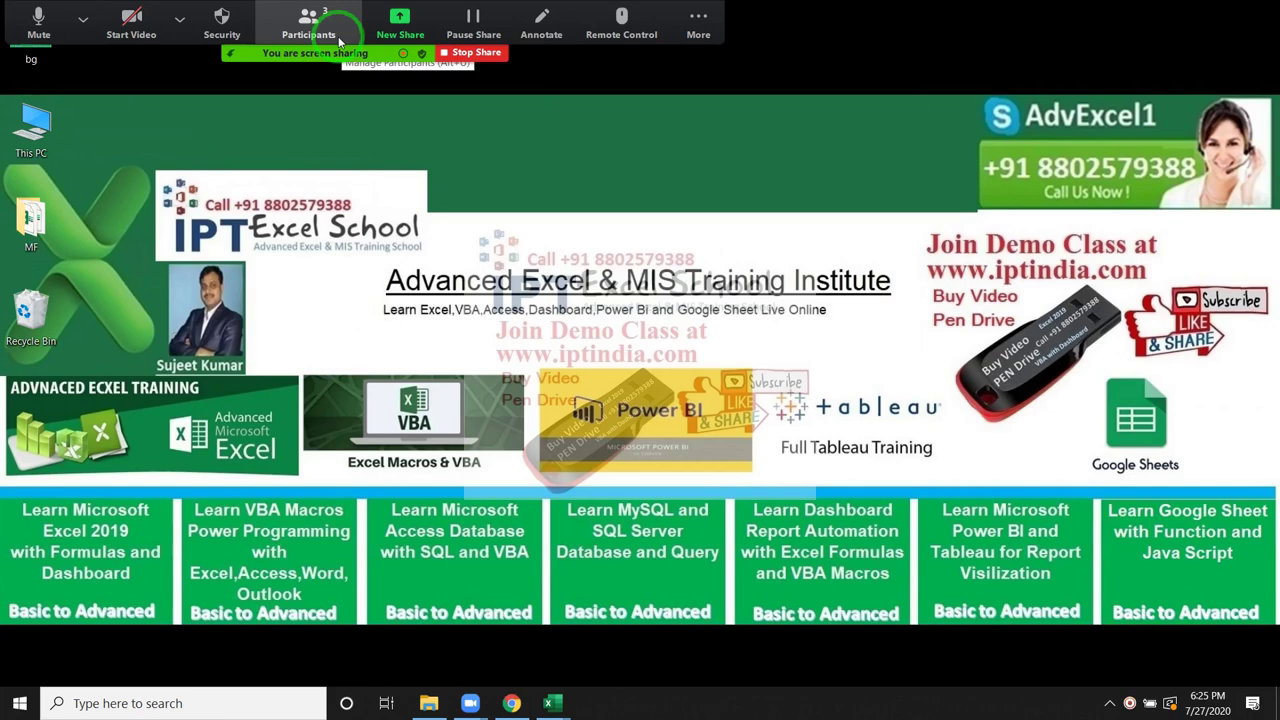
Open the meeting participants list, view one attendee's extra options, and close the list.
click(338, 40)
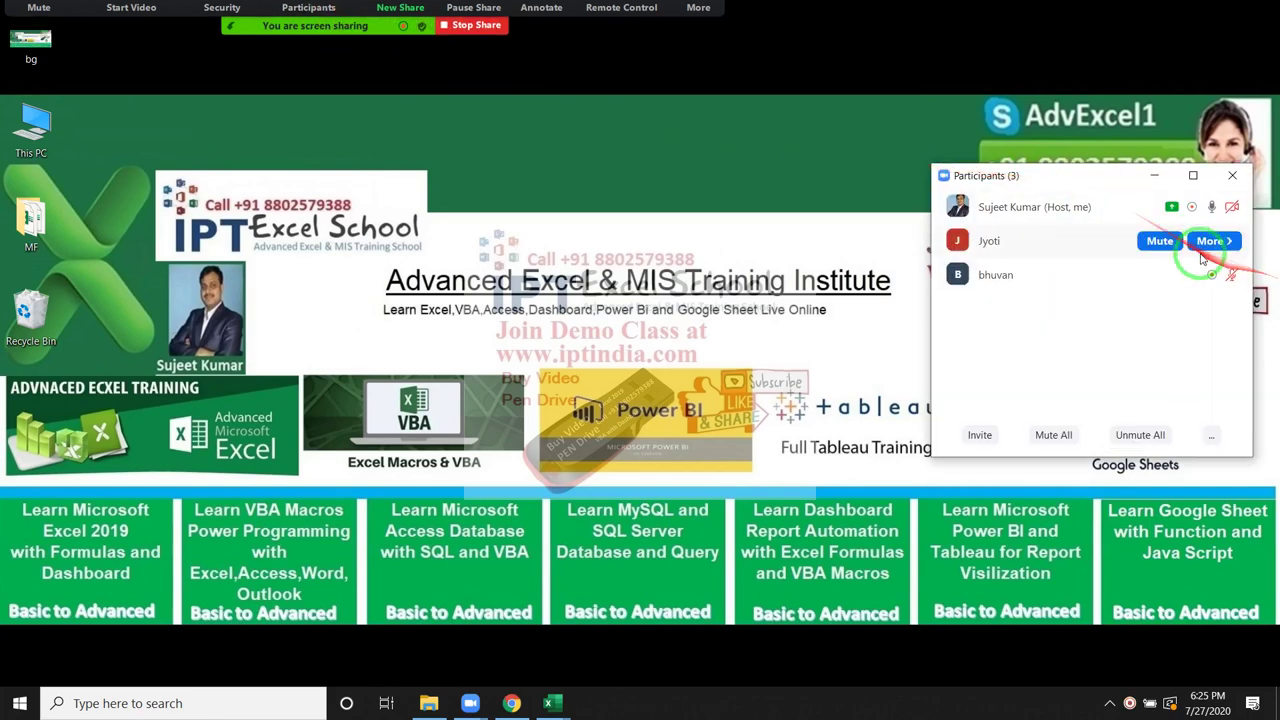
click(1210, 241)
click(1195, 306)
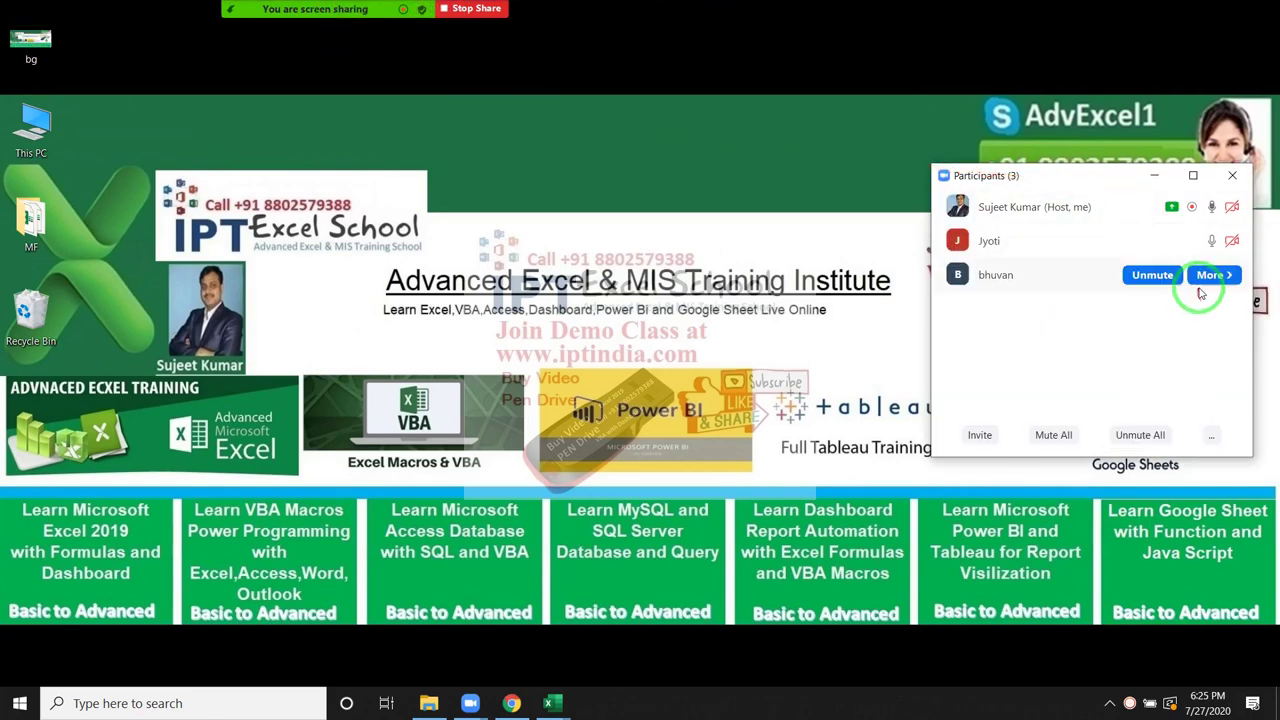
click(1232, 175)
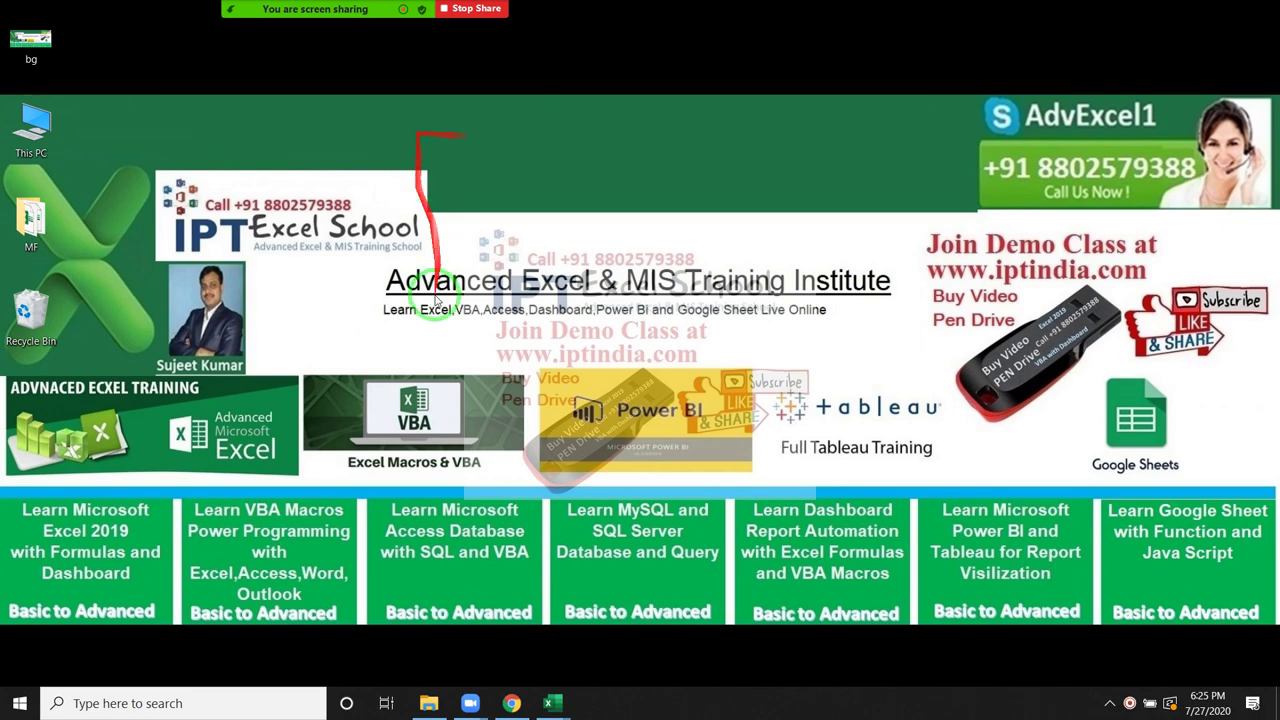
Bring the Excel workbook forward and browse sheets Q8, Q9 and Q10.
mouse_move(557, 707)
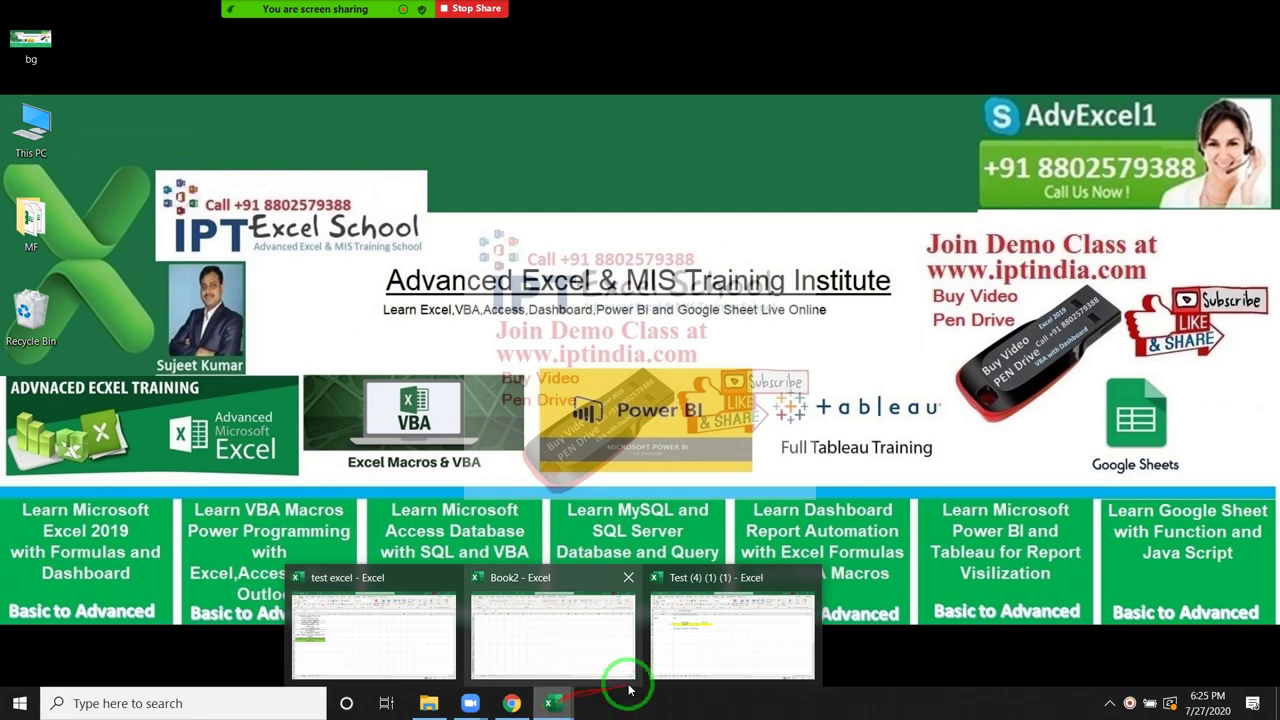
click(675, 662)
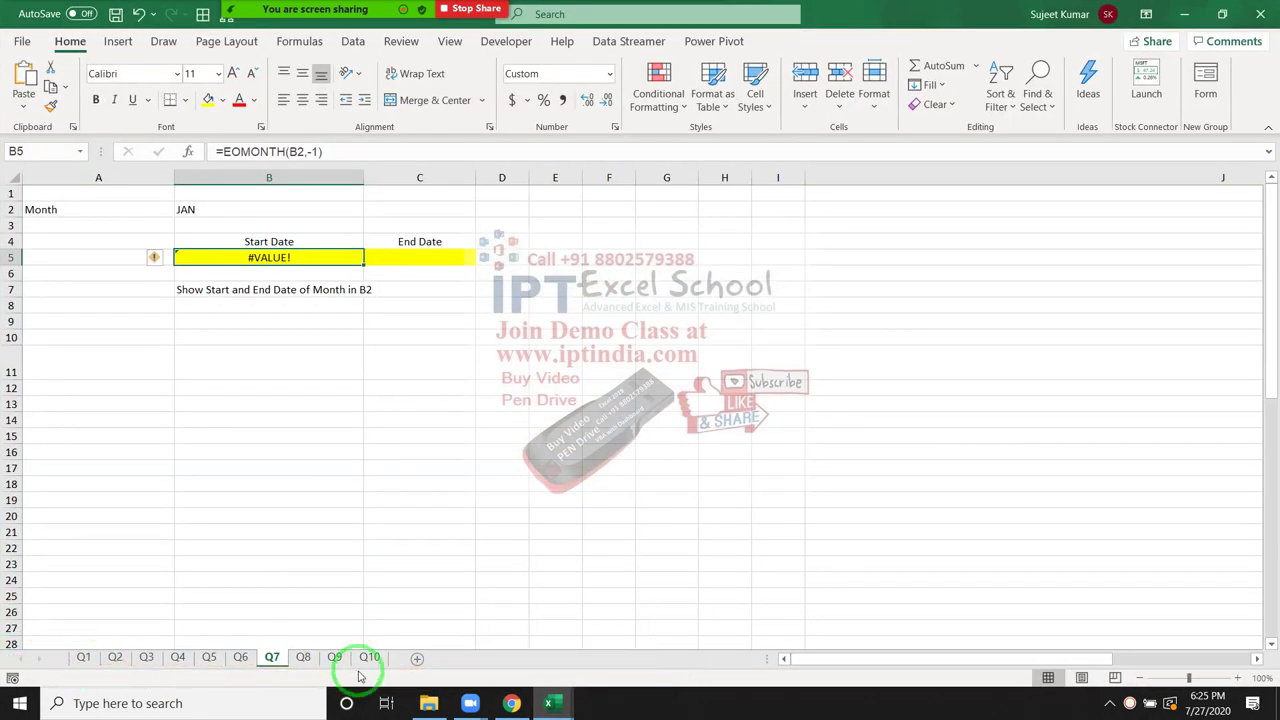
click(303, 658)
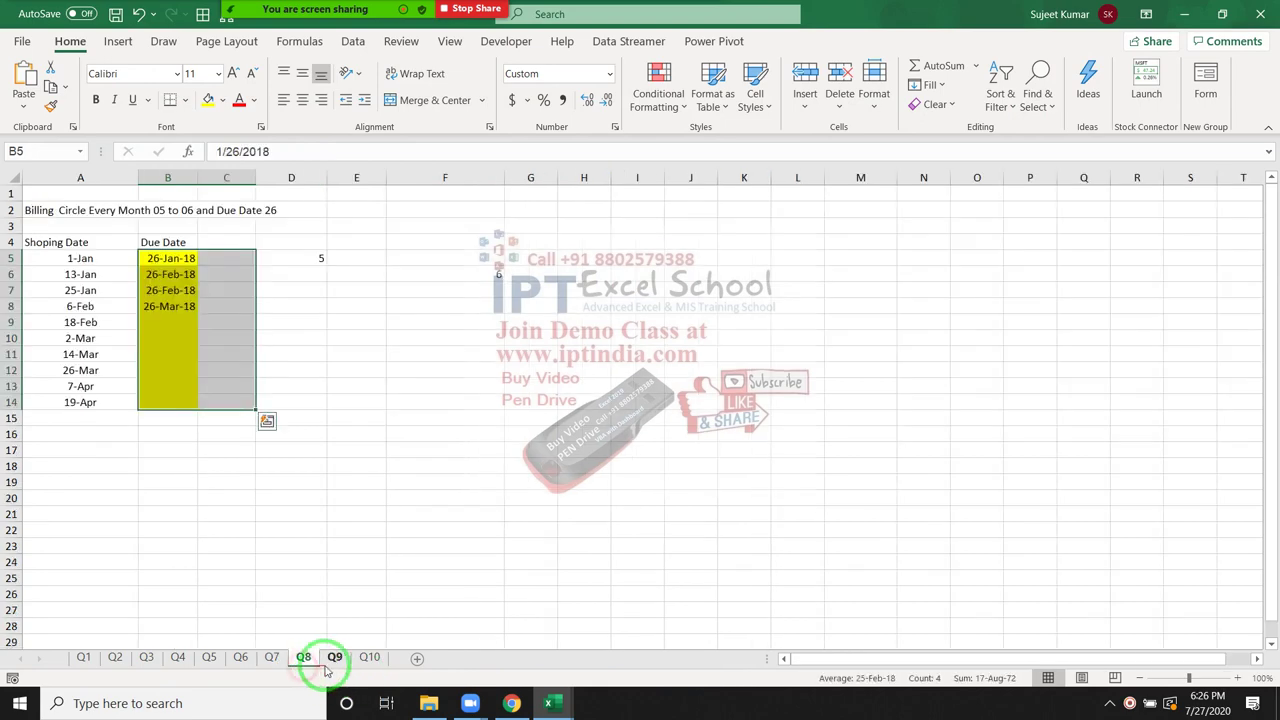
click(338, 660)
click(366, 660)
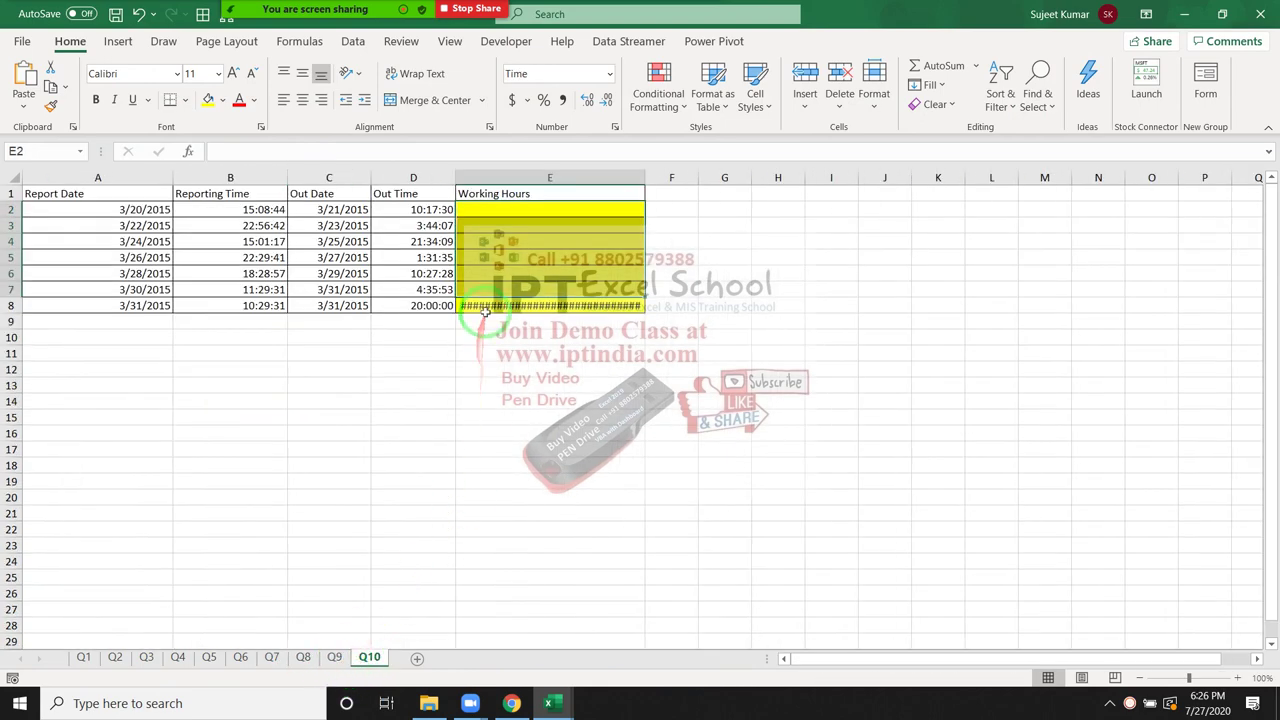
Clear the overflowing formula from E8 on Q10 and autofit column E to its heading.
click(487, 316)
key(Delete)
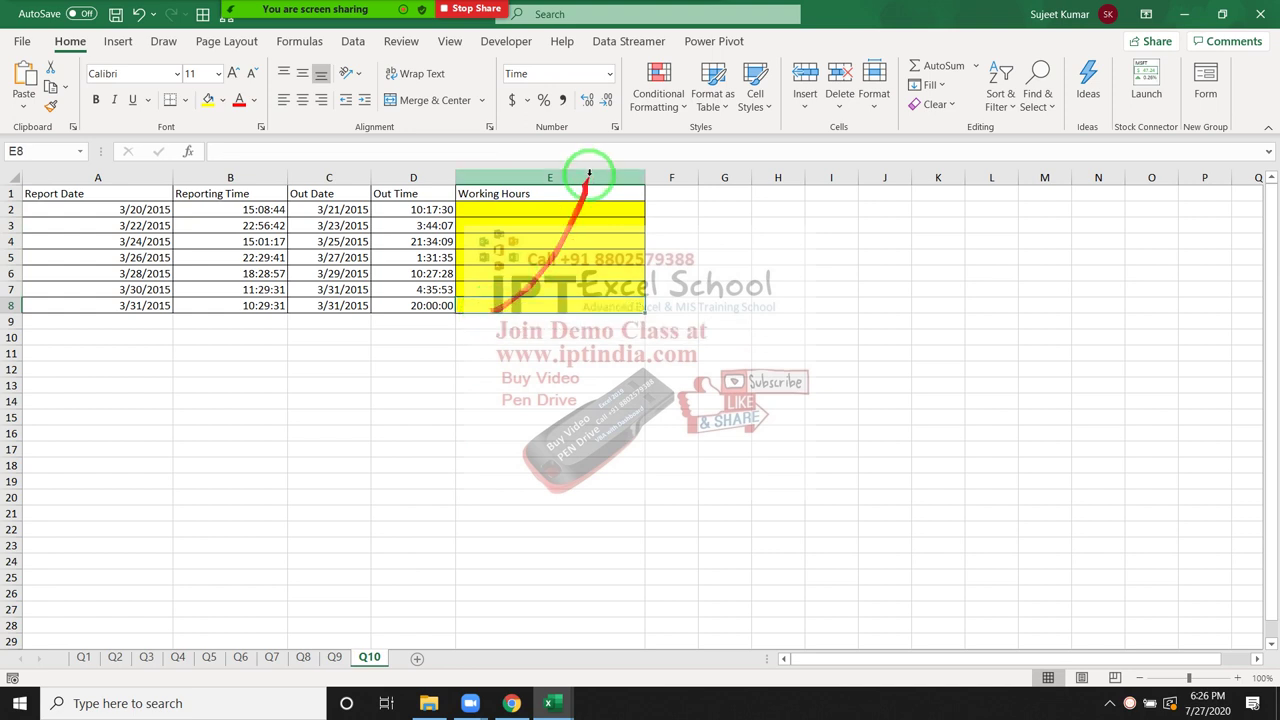
double_click(641, 178)
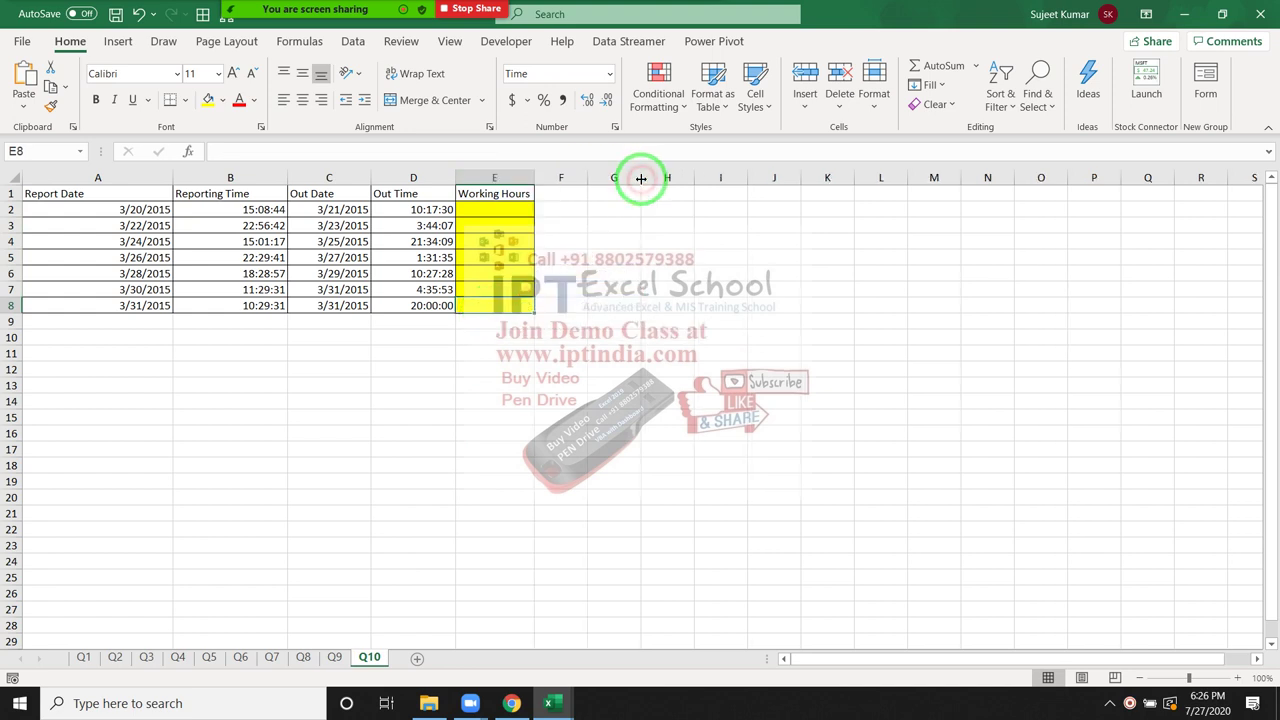
click(505, 241)
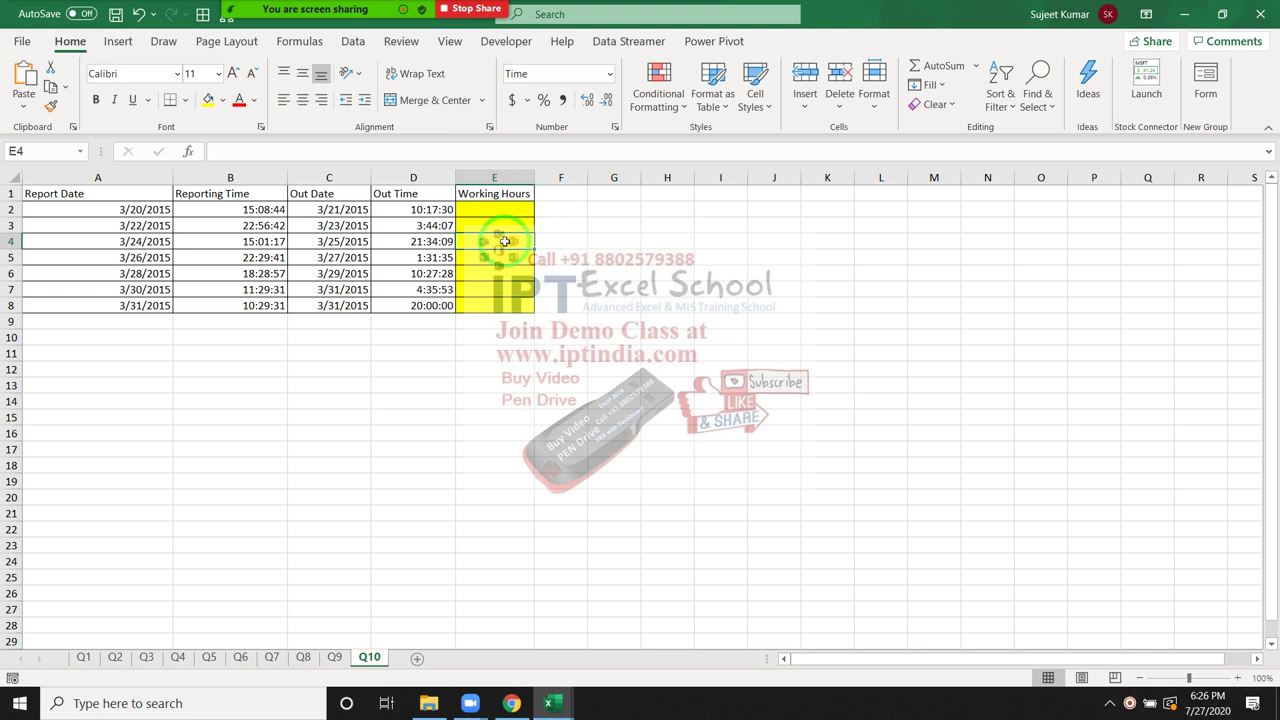
Return to sheet Q7 and clear the #VALUE! formula from Start Date cell B5.
click(271, 657)
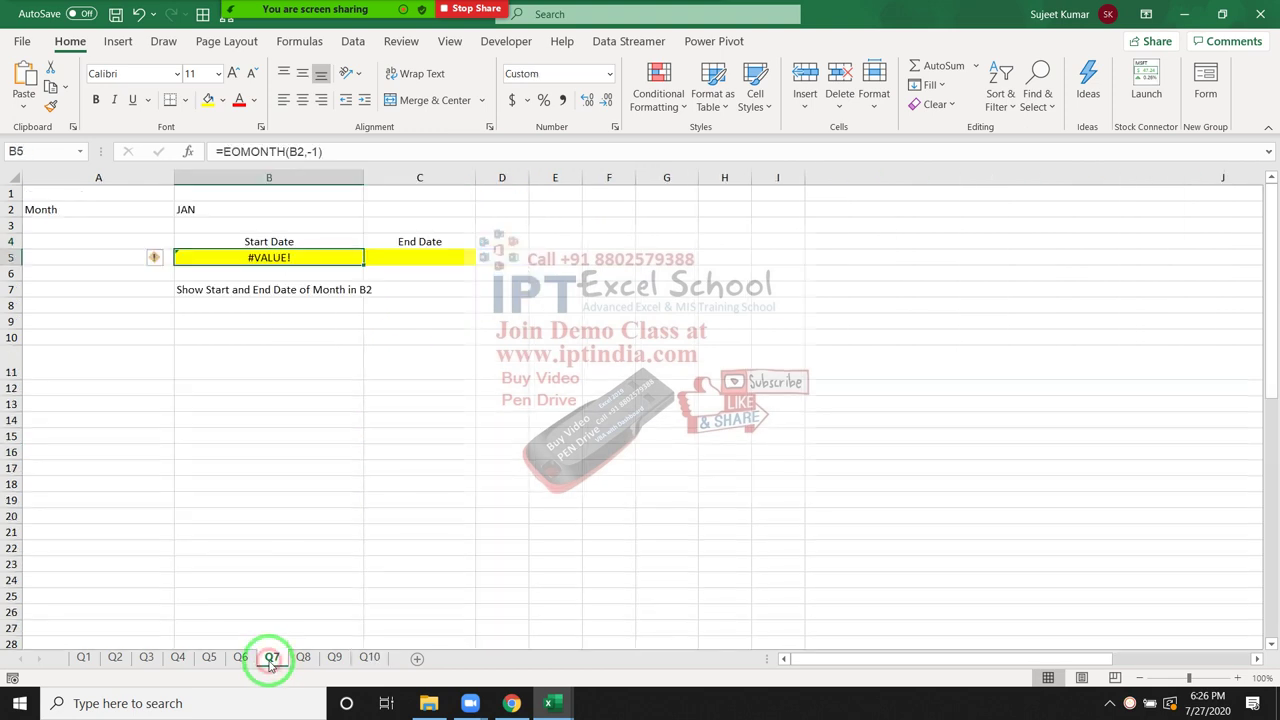
click(271, 432)
click(224, 246)
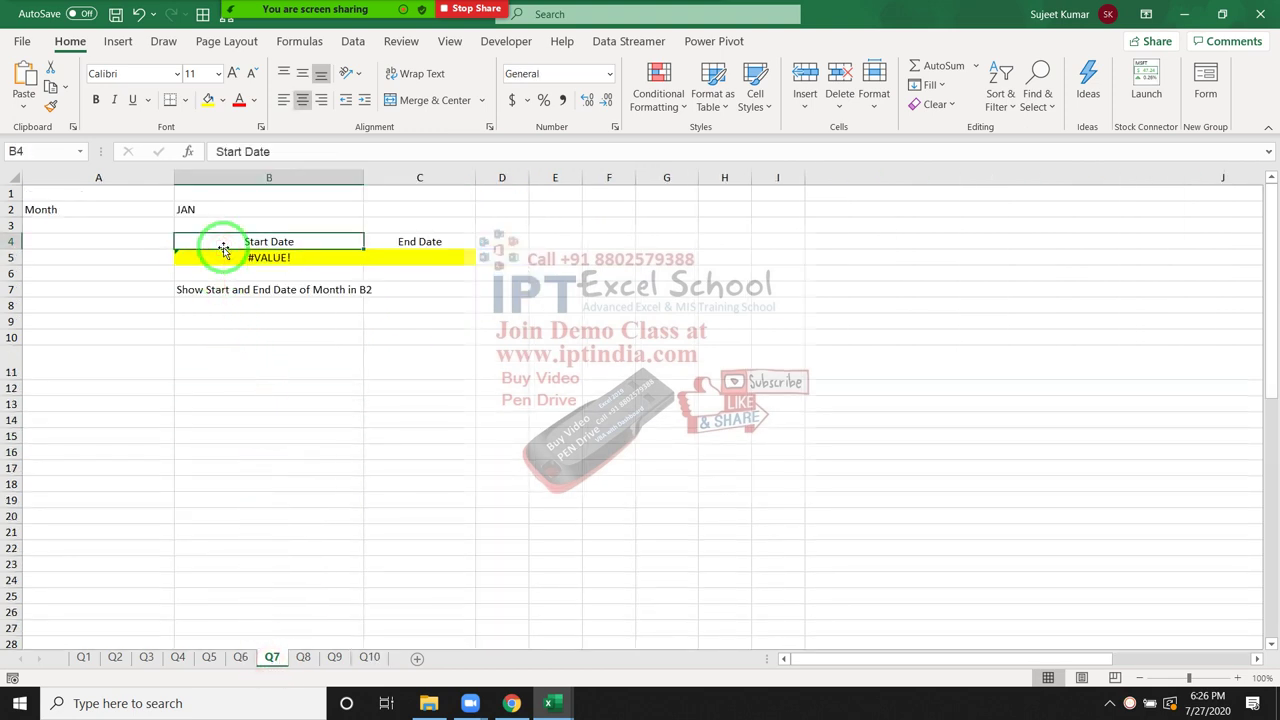
click(225, 254)
key(Delete)
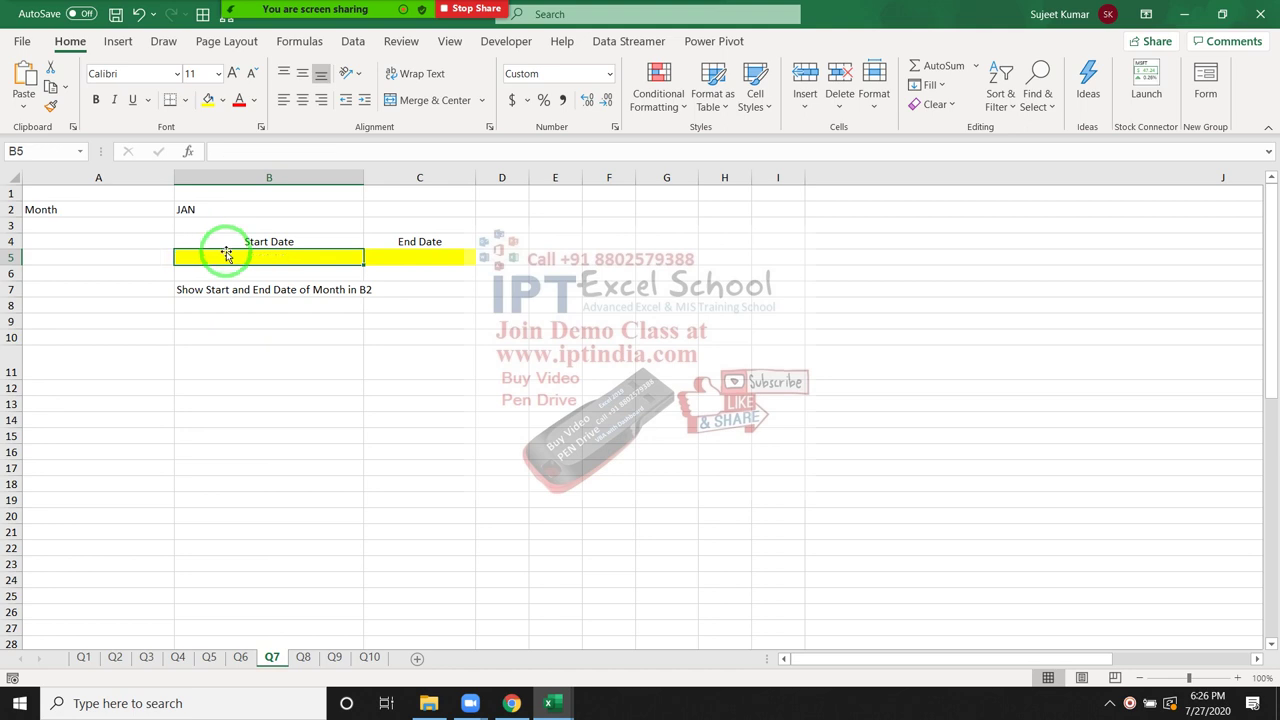
Enter Mar as the month in B2 and check Start Date B5 and End Date C5.
click(243, 205)
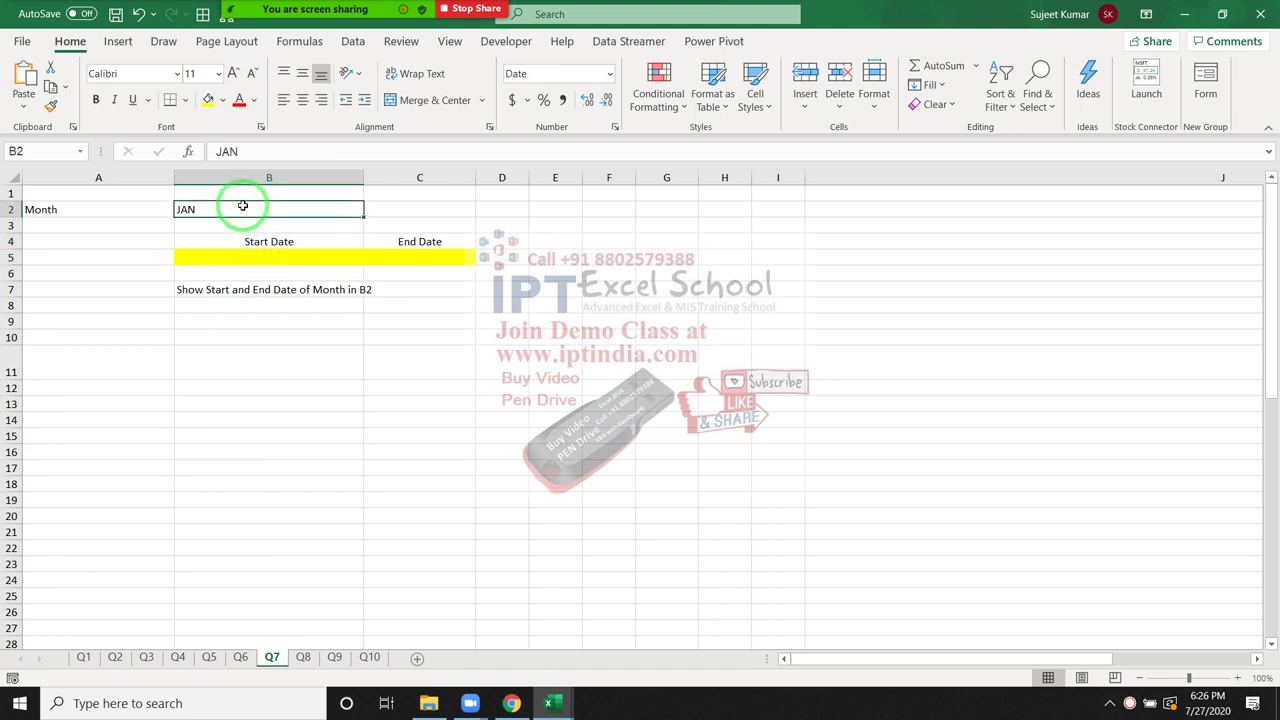
text(Ma)
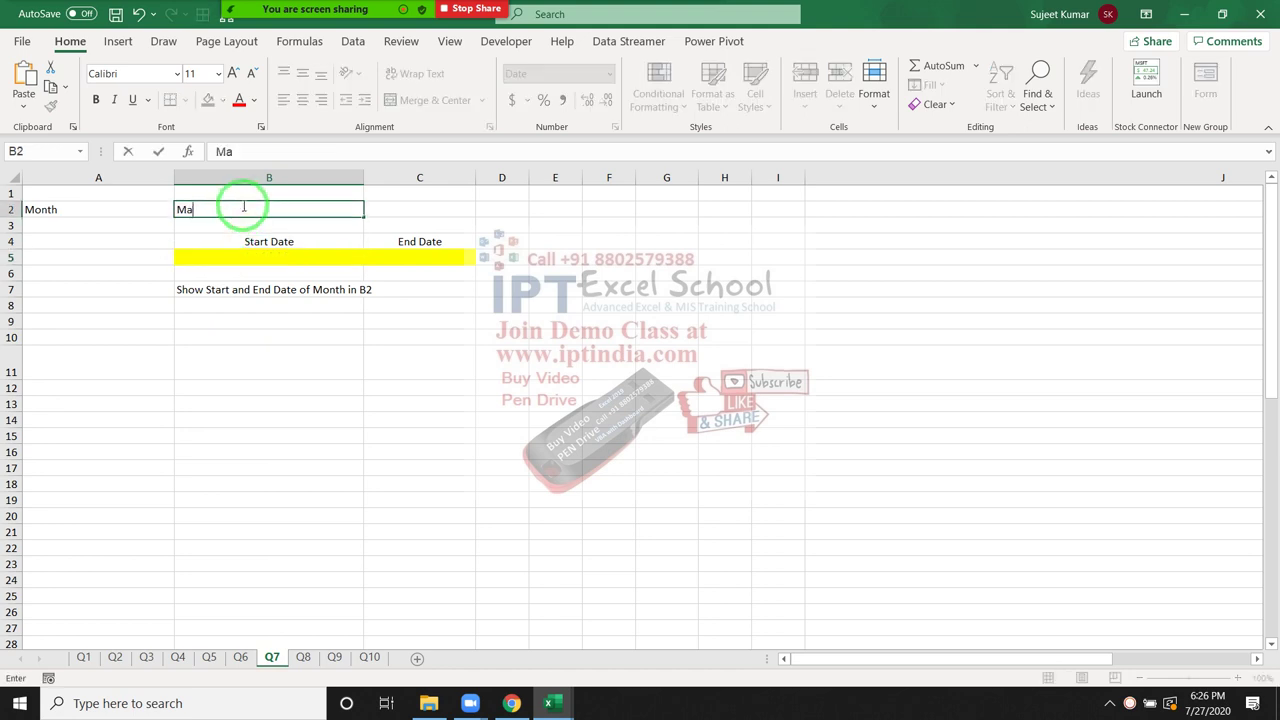
text(r)
key(Return)
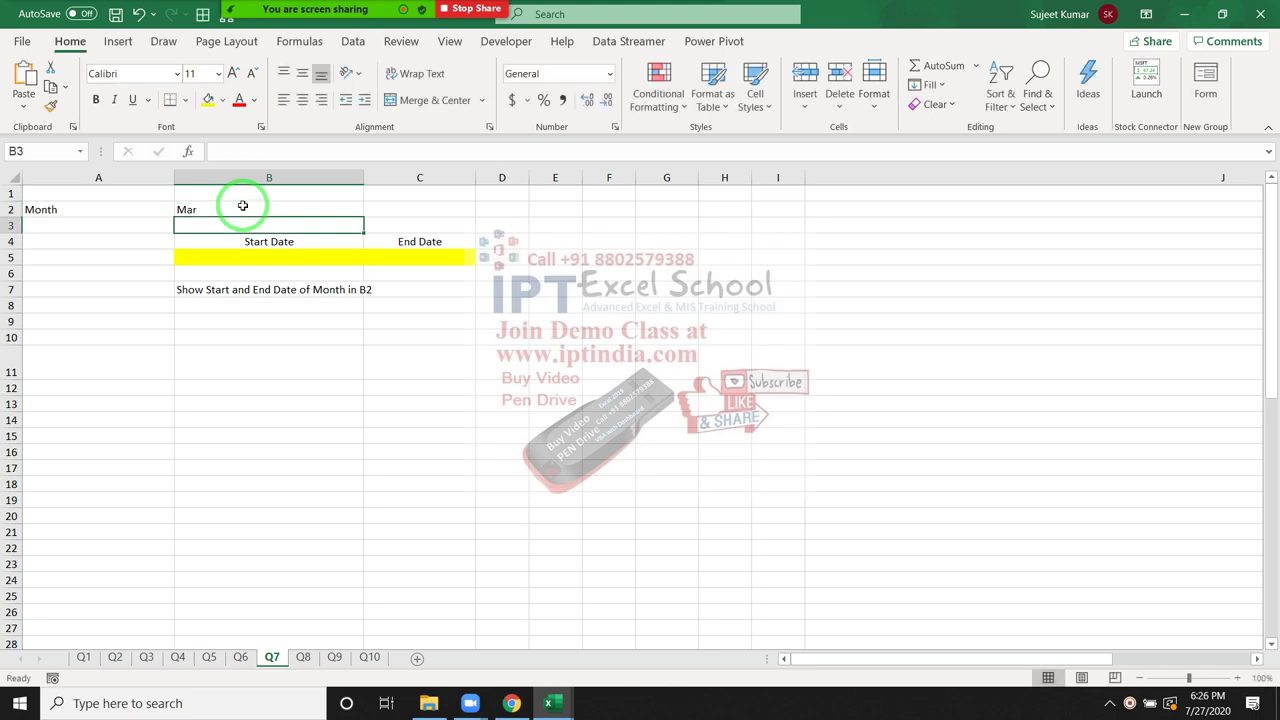
key(Down)
key(Down)
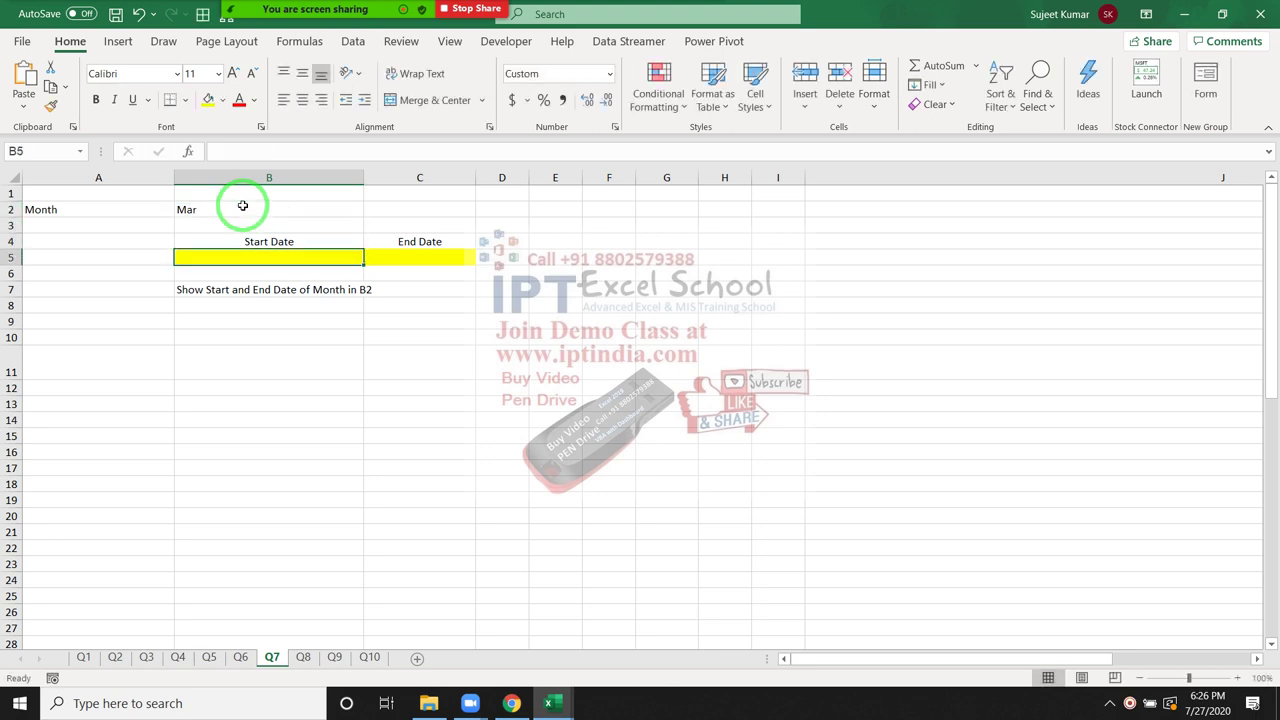
key(Right)
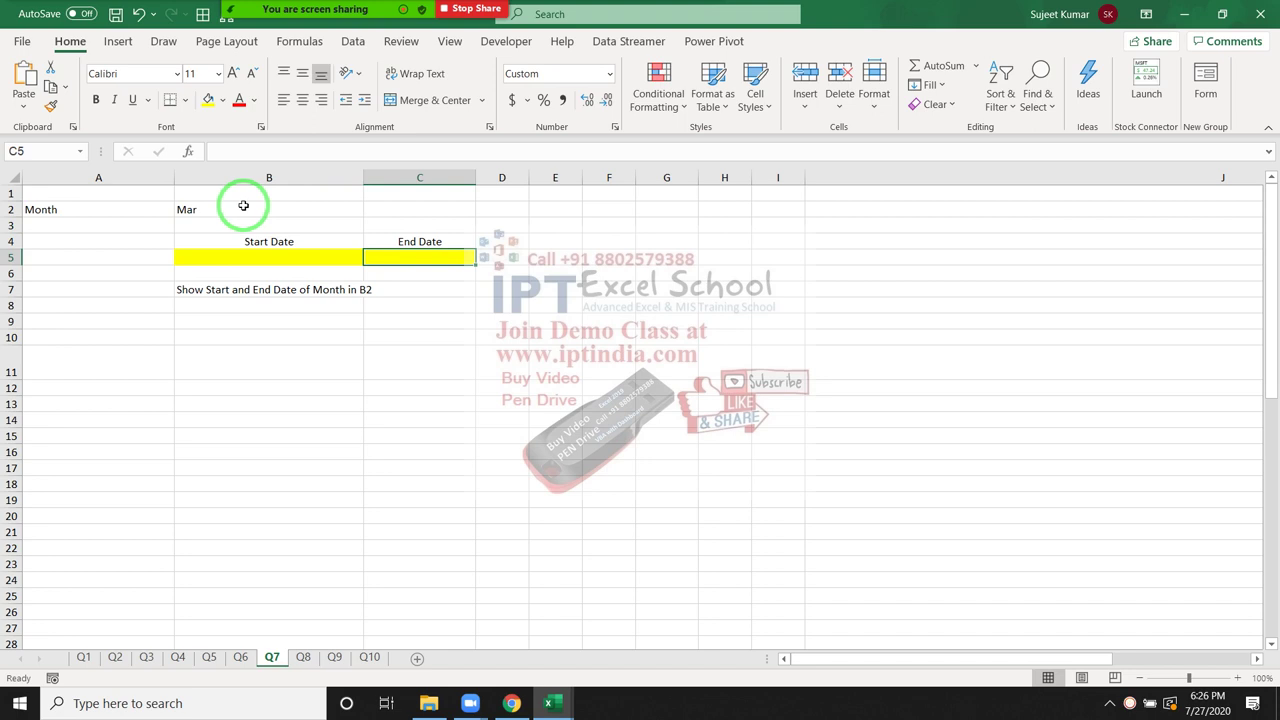
key(Left)
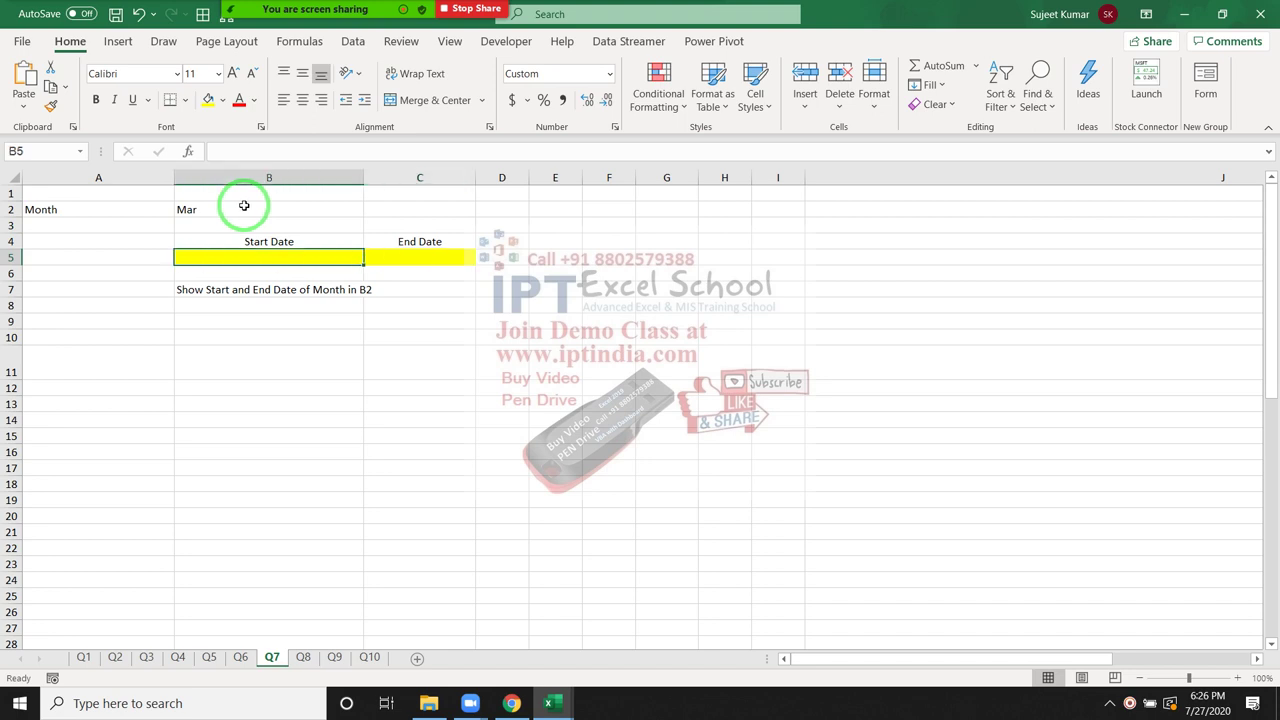
key(Right)
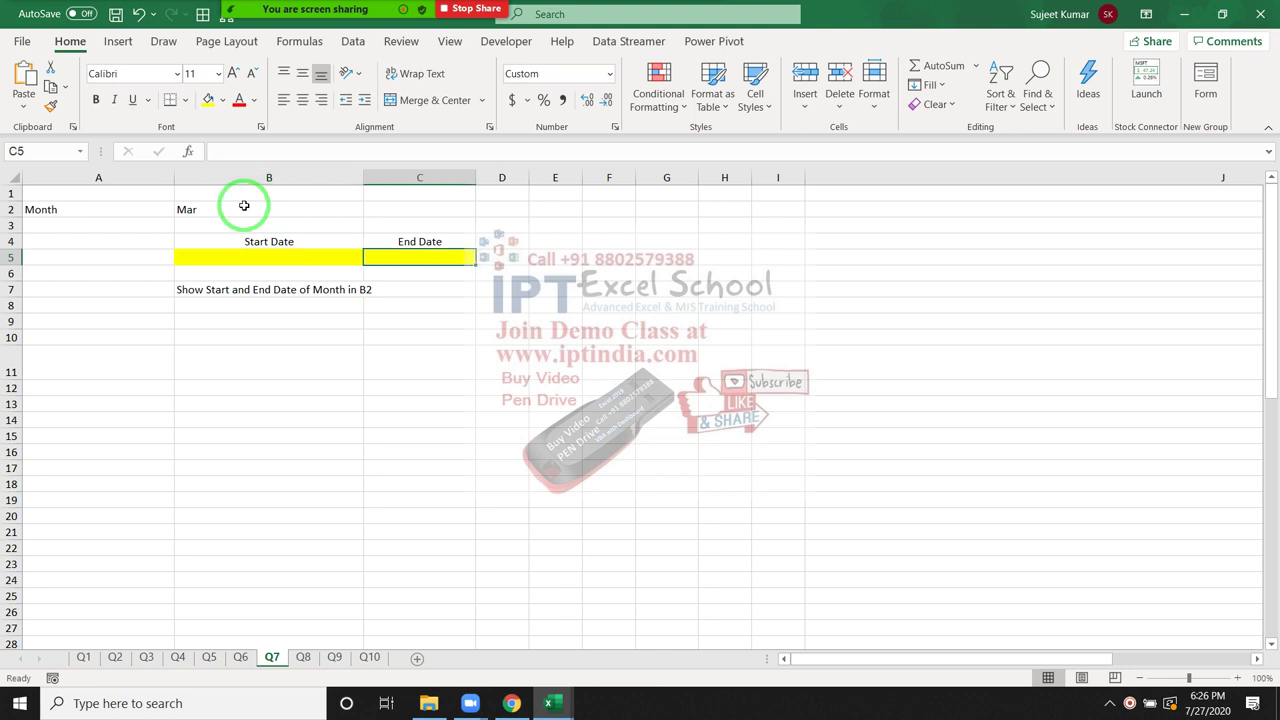
key(Left)
key(Left)
key(Up)
key(Up)
key(Up)
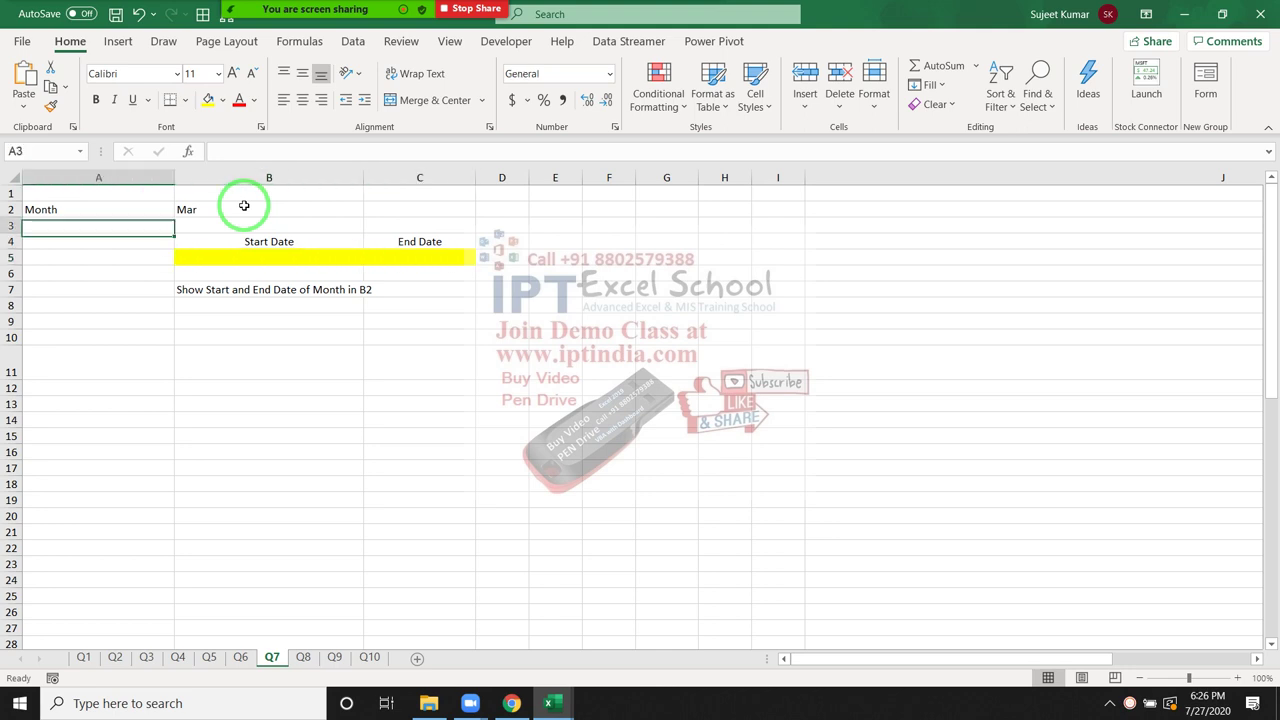
key(Right)
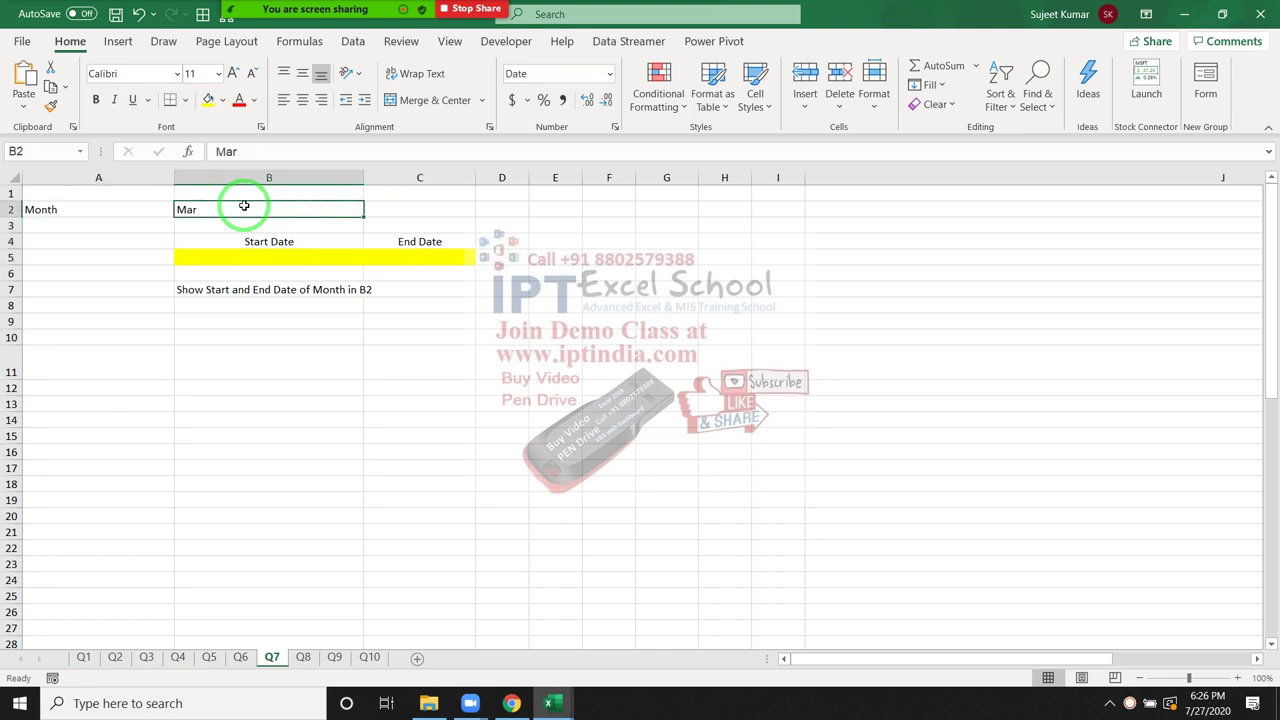
Replace B2's month with the number 3 and apply General number format.
text(3)
key(Return)
key(Up)
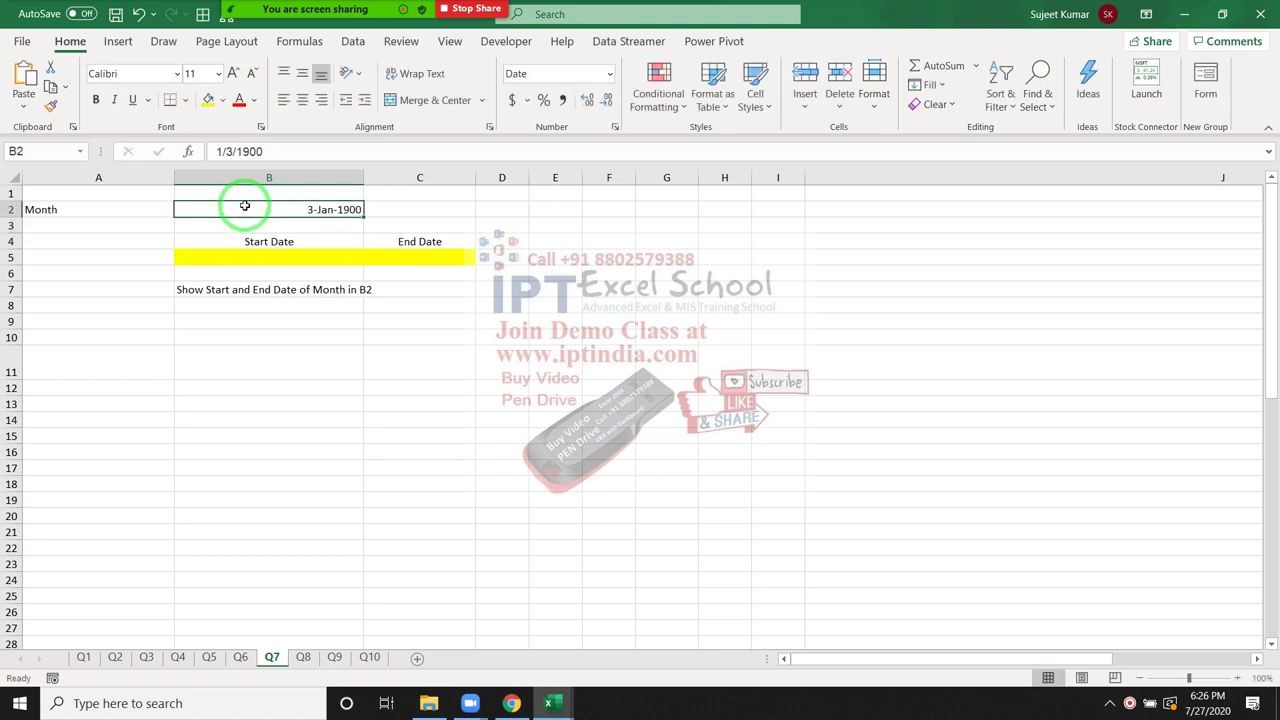
key(ctrl+shift+asciitilde)
key(Down)
key(Down)
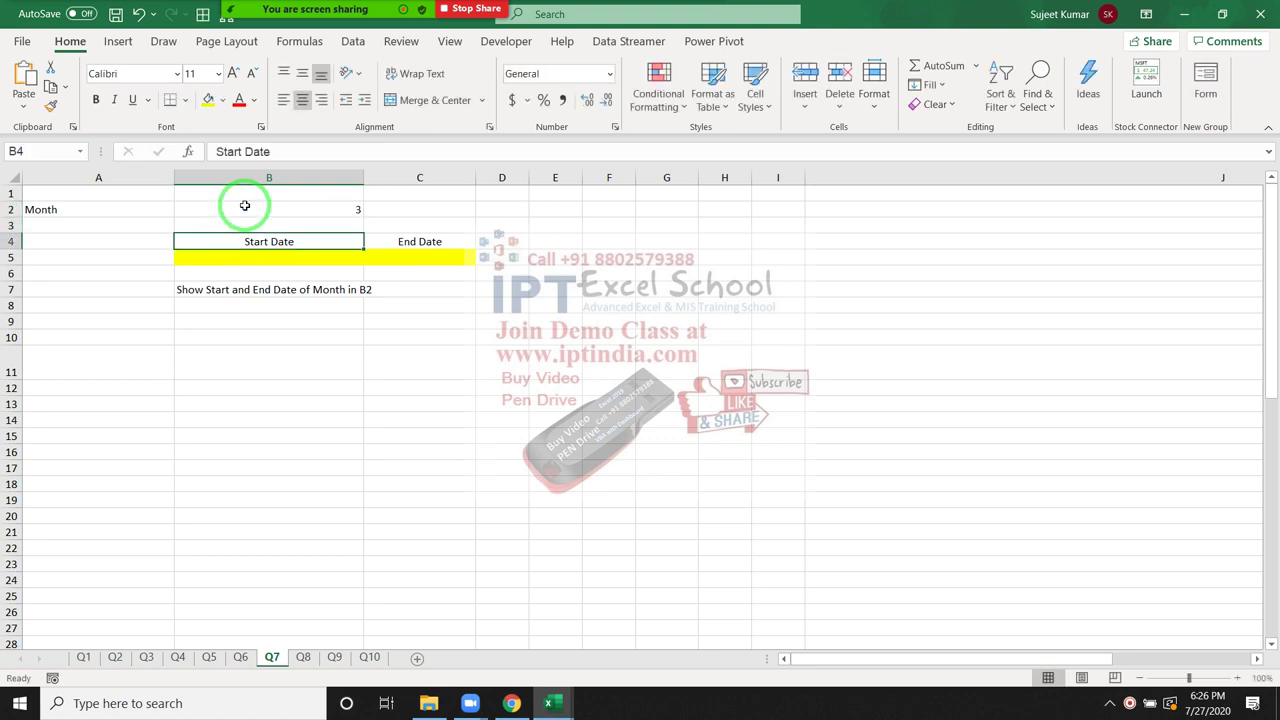
key(Down)
Enter =DATE(2020,B2,1) in B5 so it shows 01/Mar/20.
text(=da)
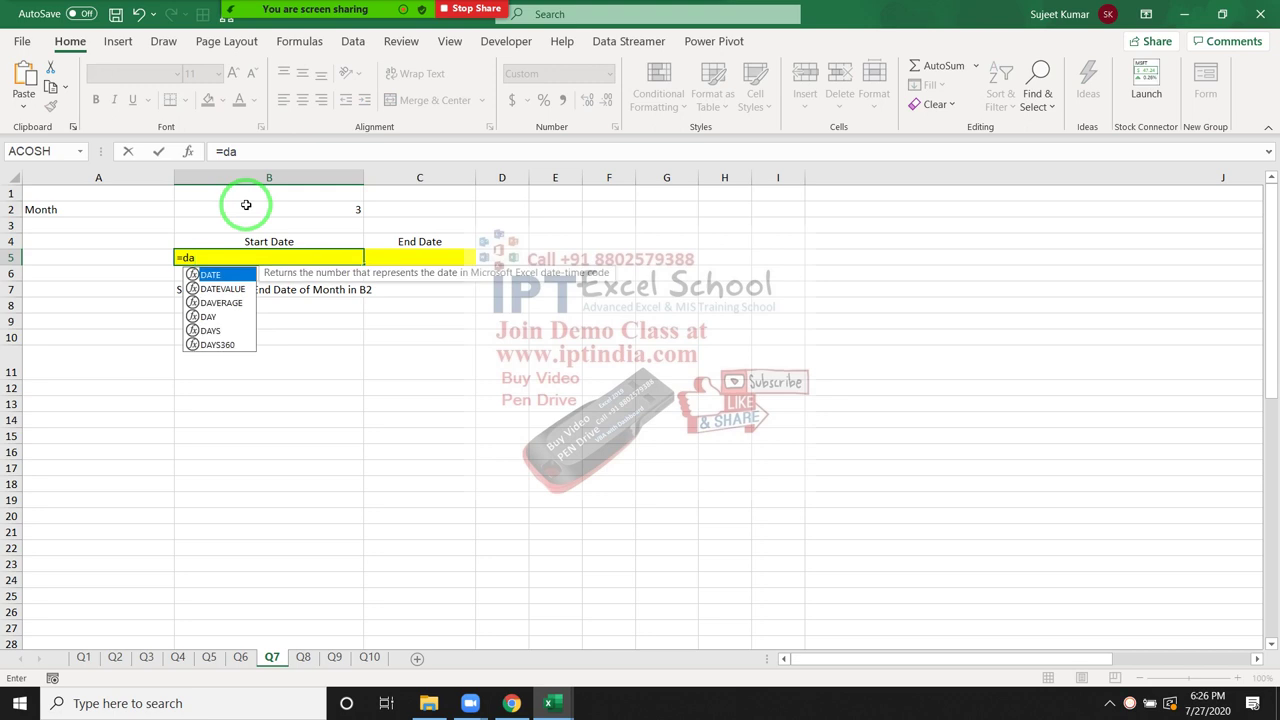
text(te()
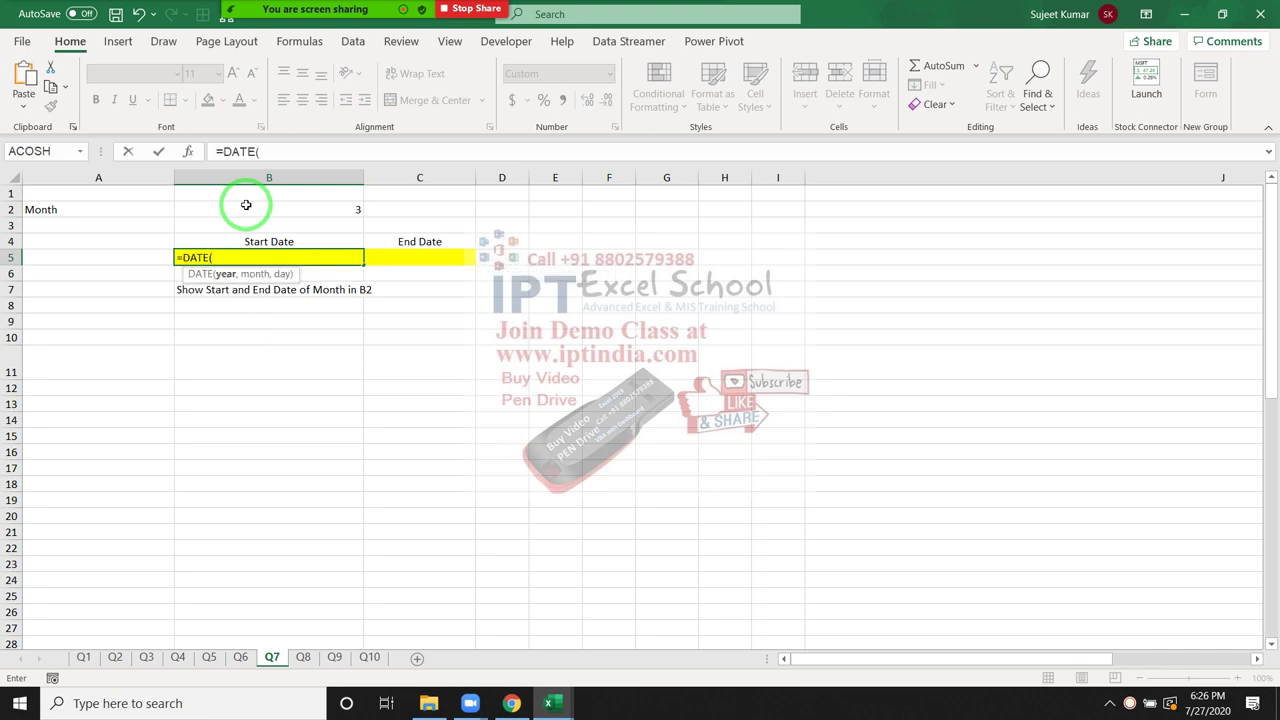
text(2020)
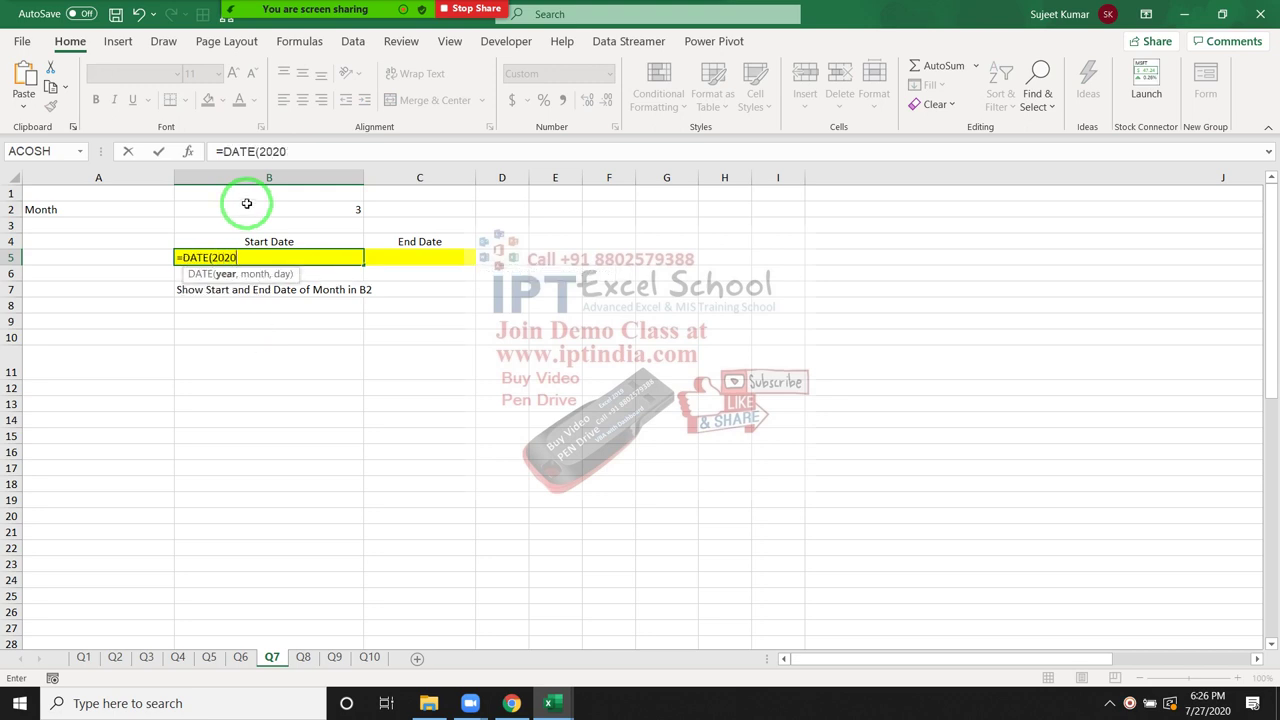
text(,)
key(Up)
key(Up)
key(Up)
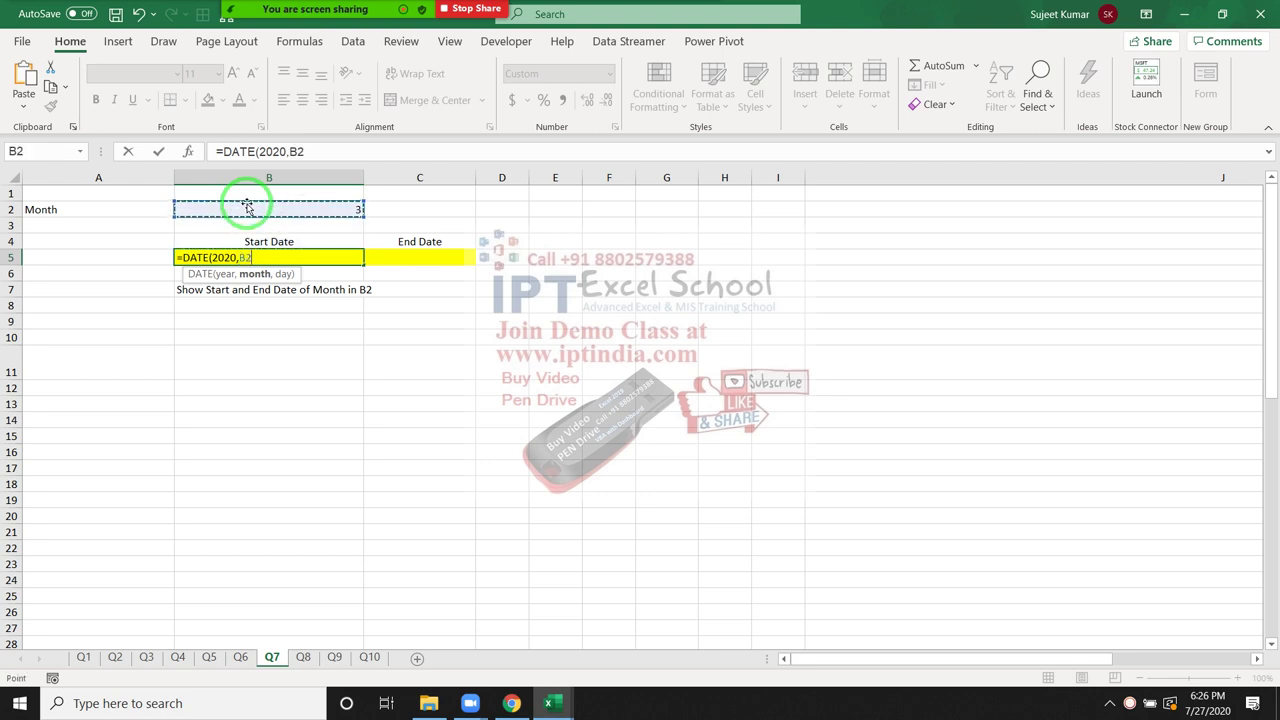
text(,1)
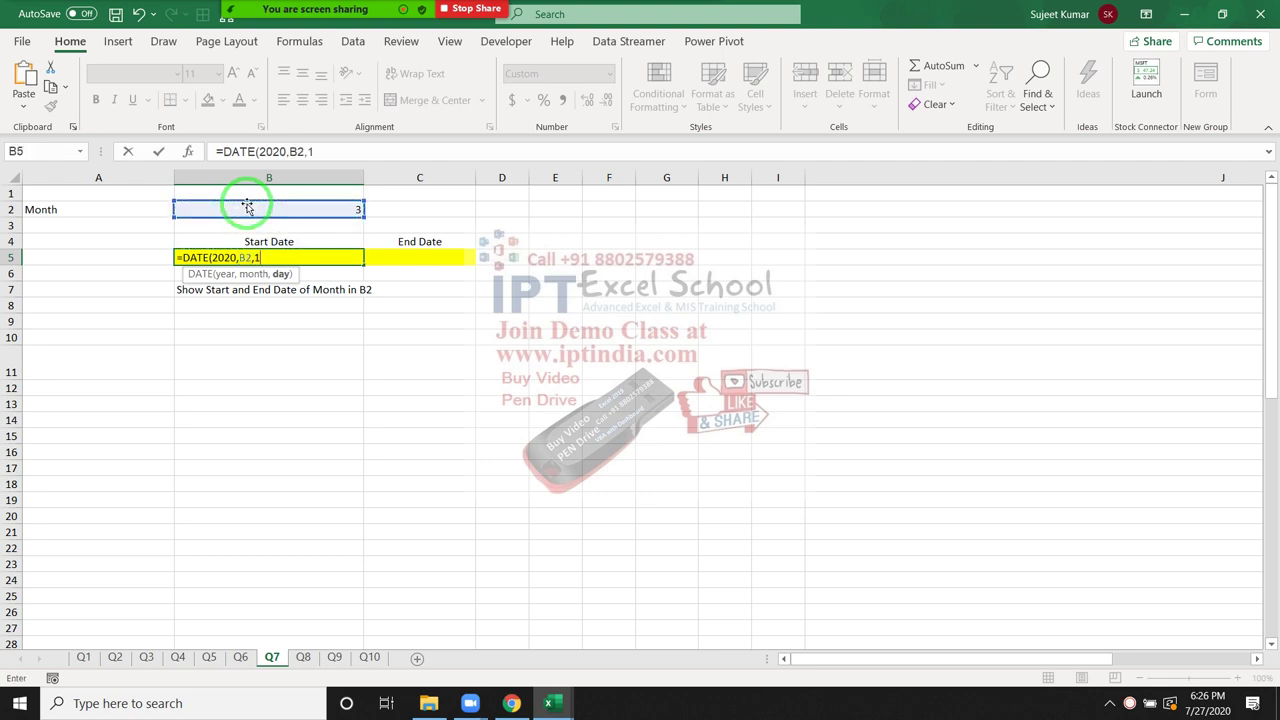
text())
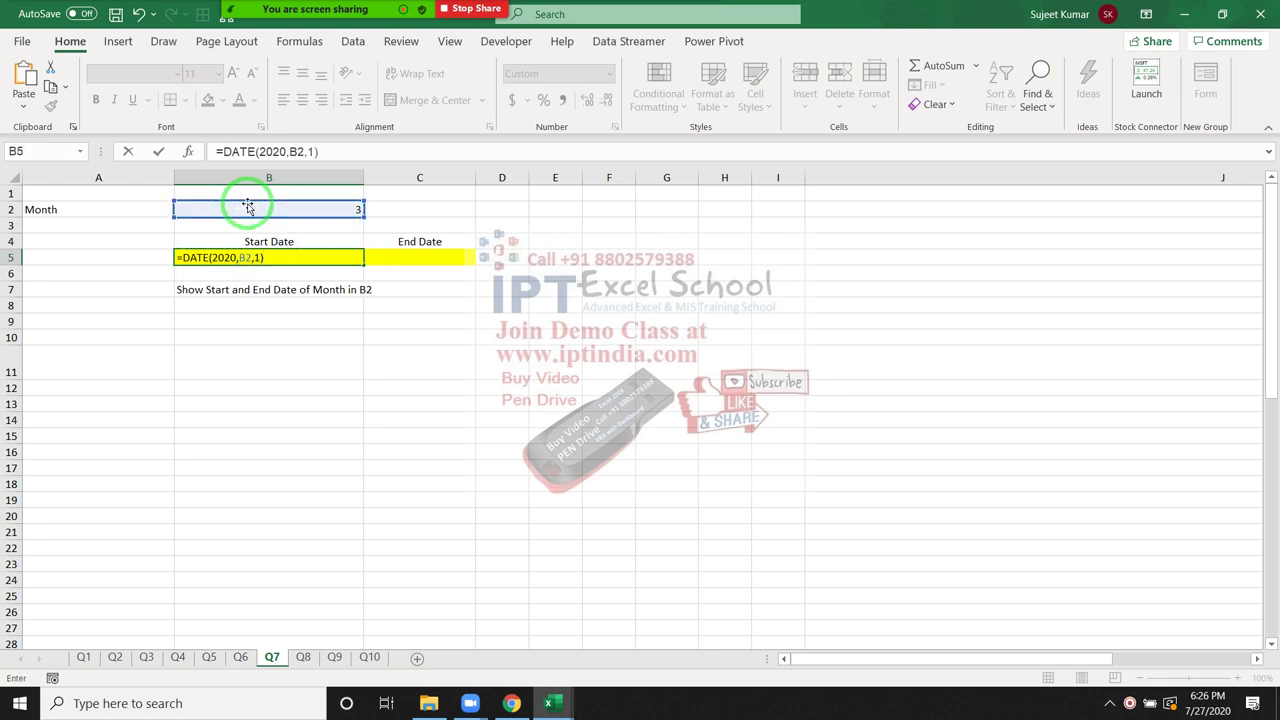
key(Return)
key(Up)
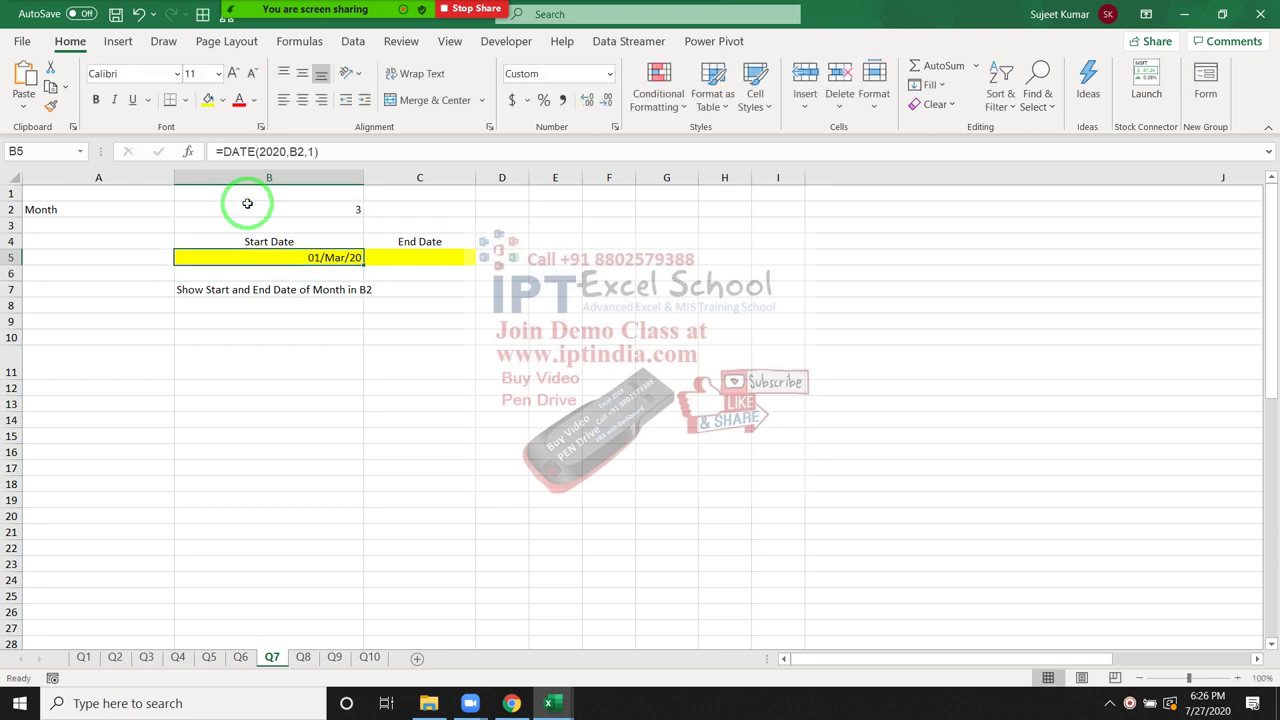
key(Right)
Enter =EOMONTH(B5,0) in C5 to show the month-end date 31/Mar/20.
text(=e)
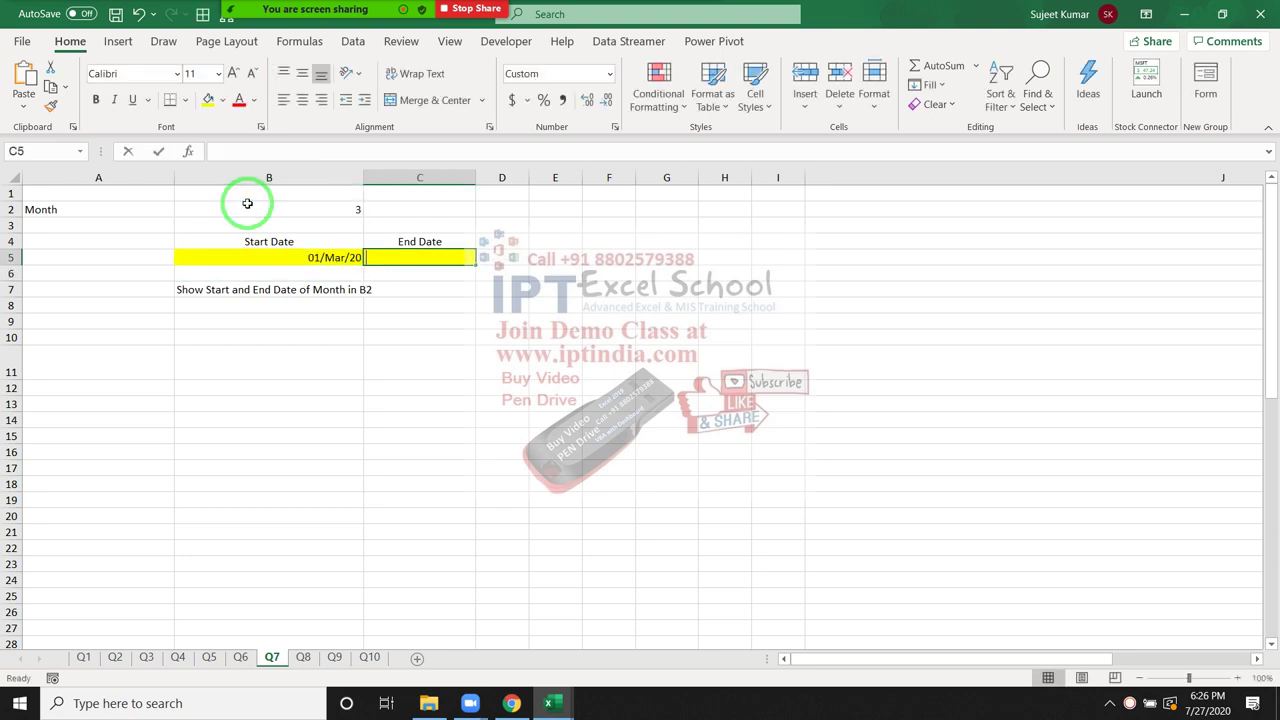
text(o)
key(Tab)
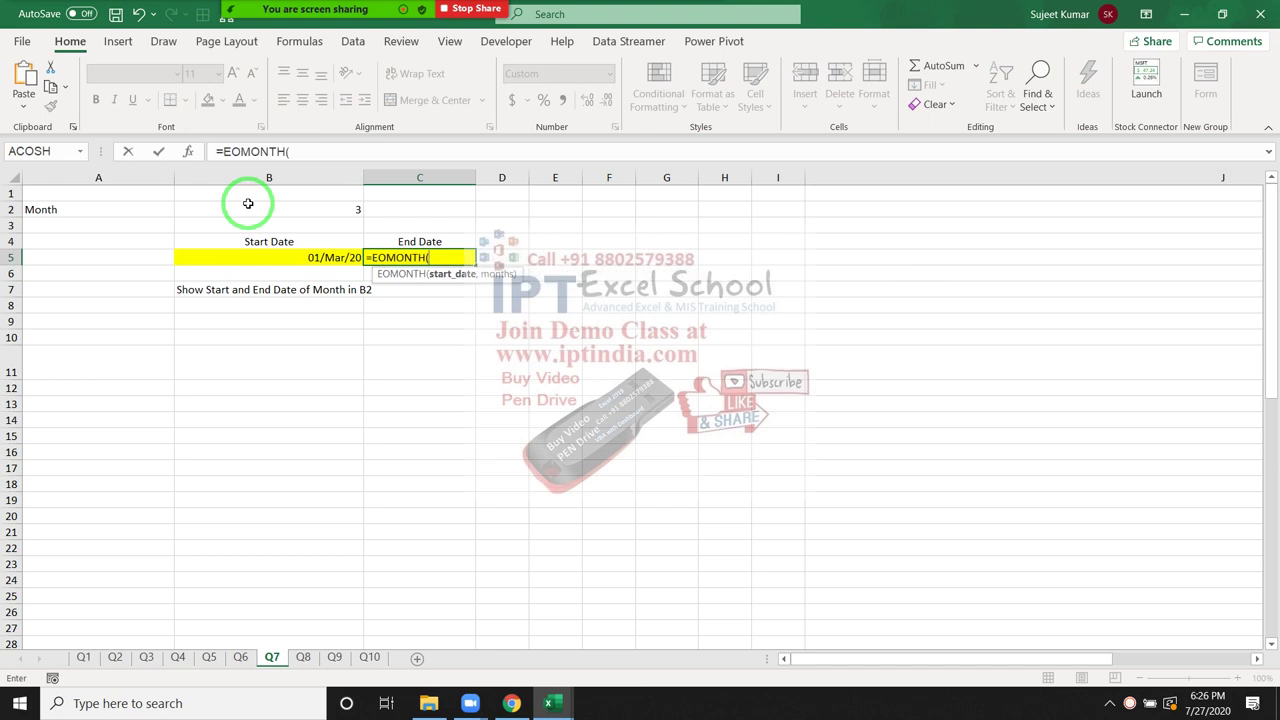
key(Left)
text(,0)
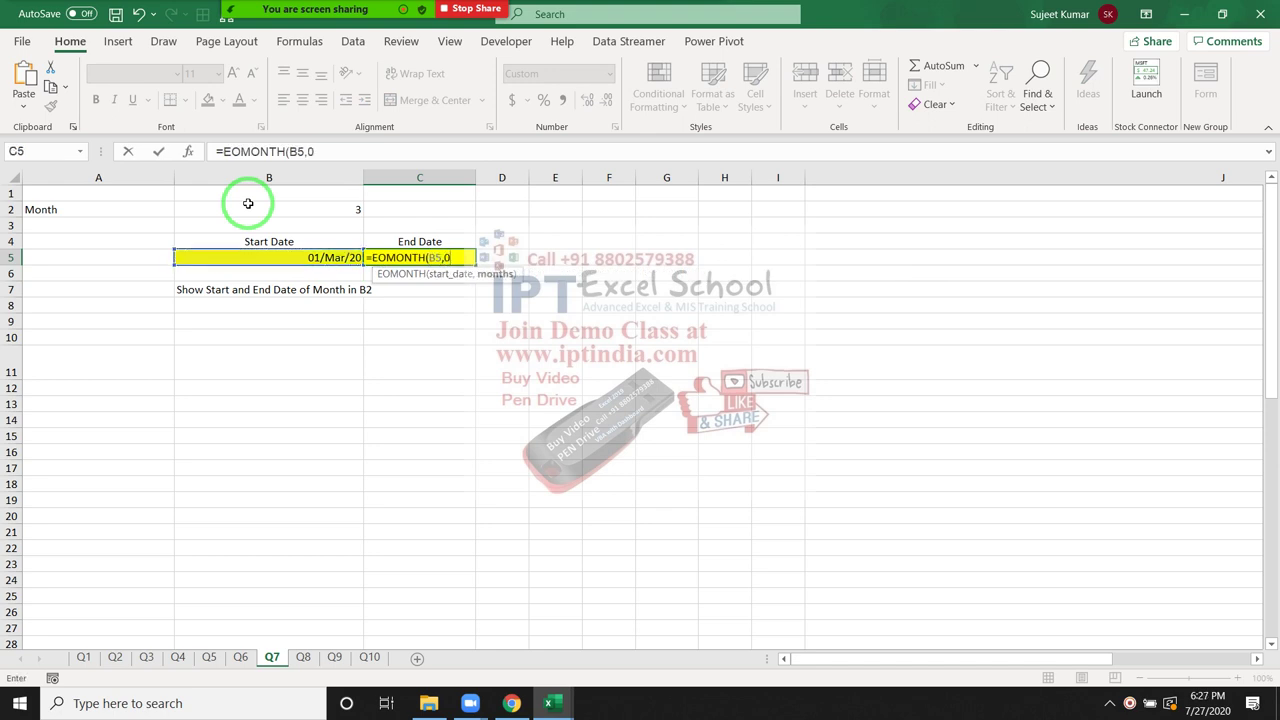
key(ctrl+Return)
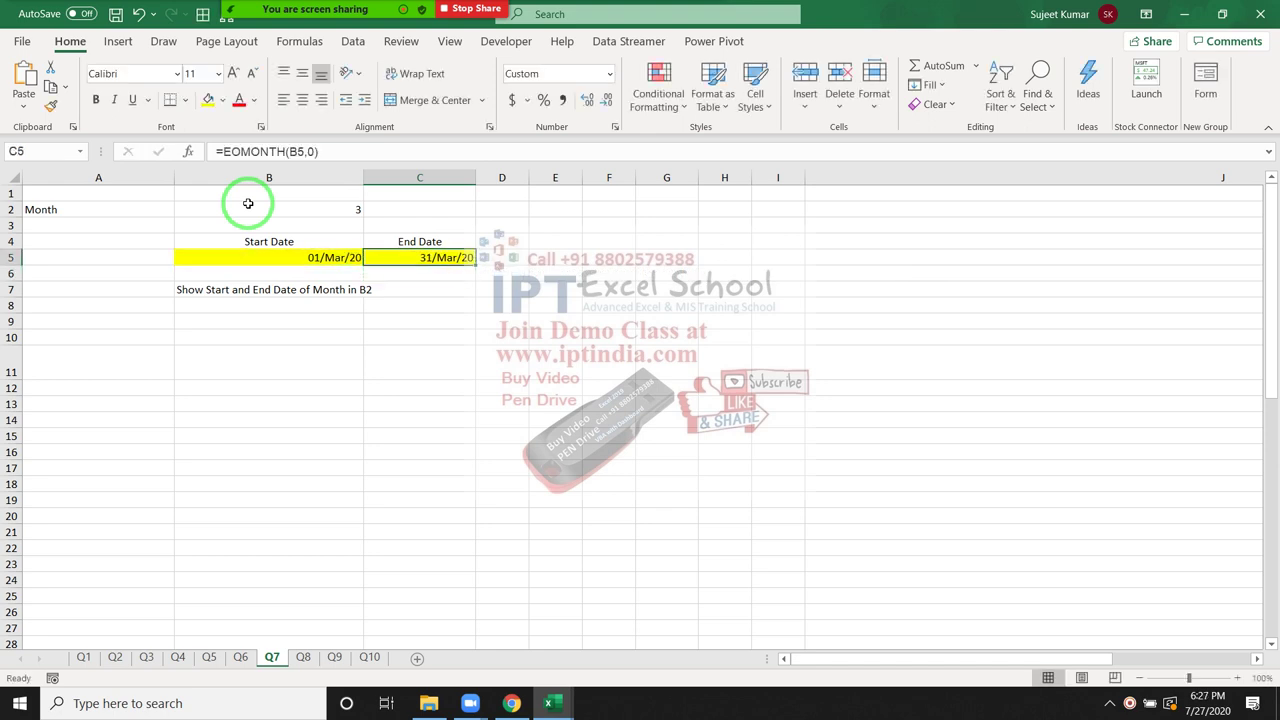
Change the month in B2 to JAN.
key(Up)
key(Up)
key(Up)
key(Left)
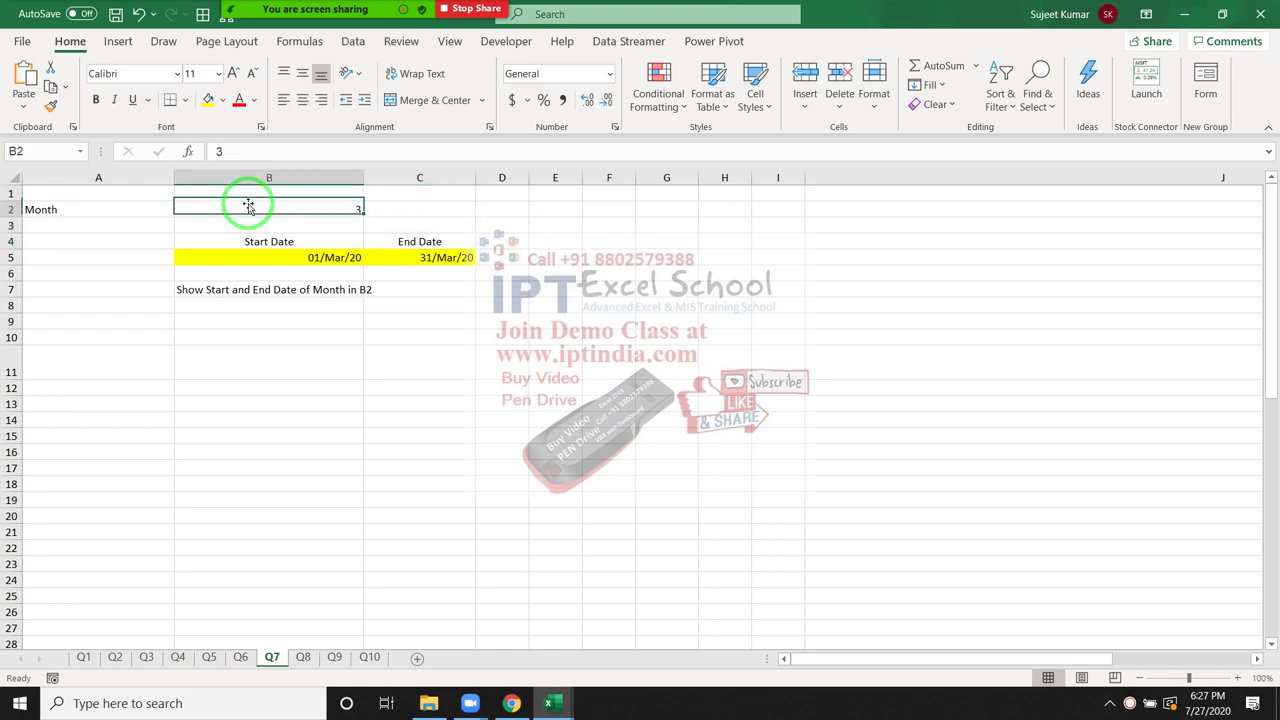
text(JAN)
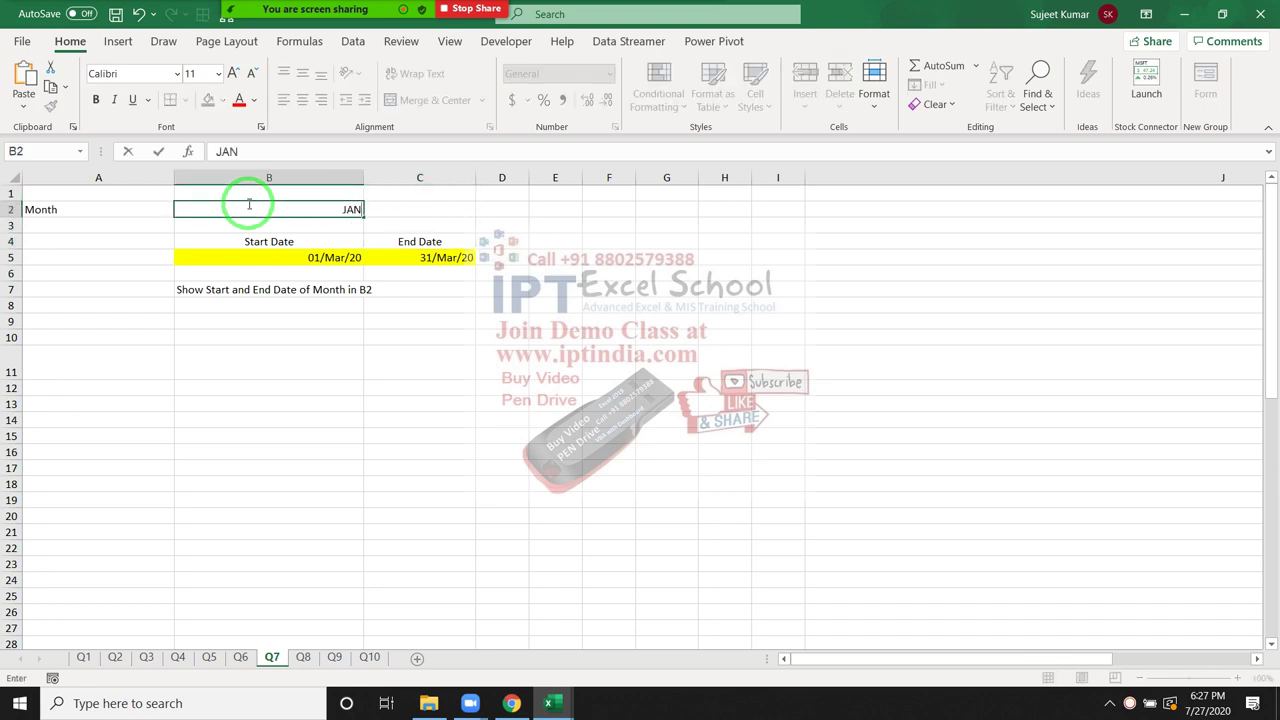
key(Return)
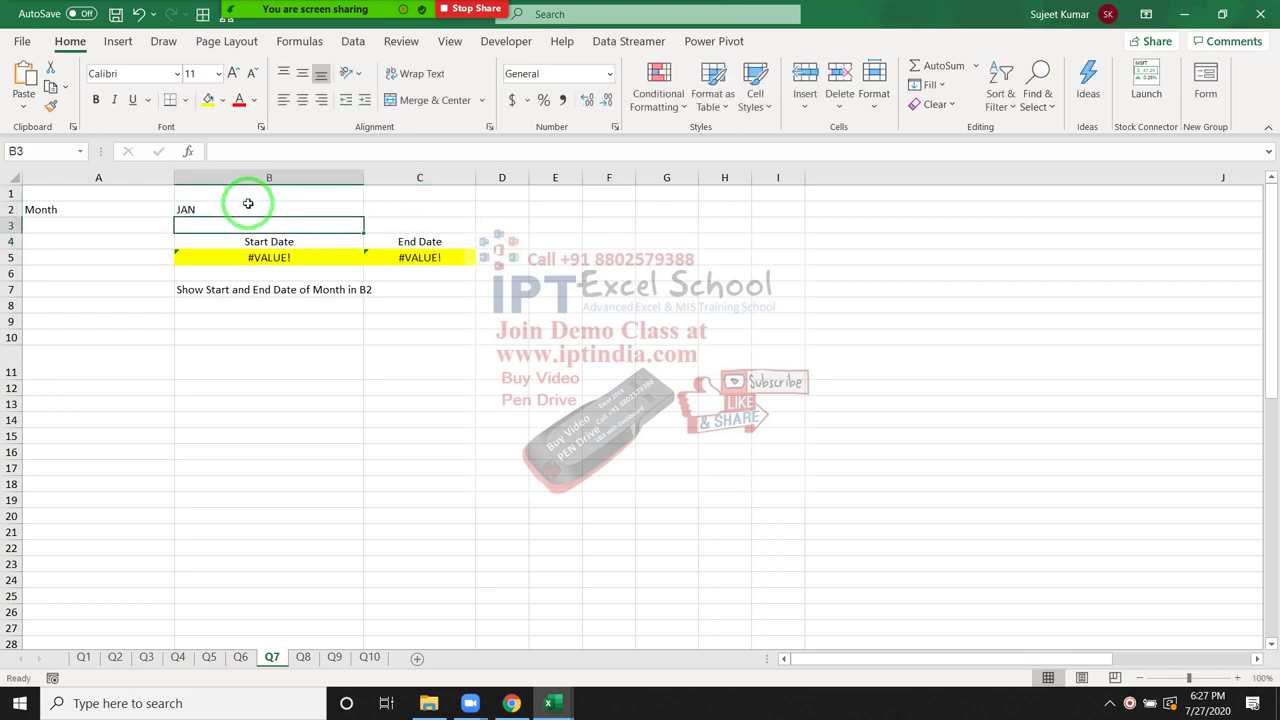
key(Down)
key(Down)
Replace B5 with ="1-"&B2&"-2020", giving 1-JAN-2020 and C5 31/Jan/20.
key(Delete)
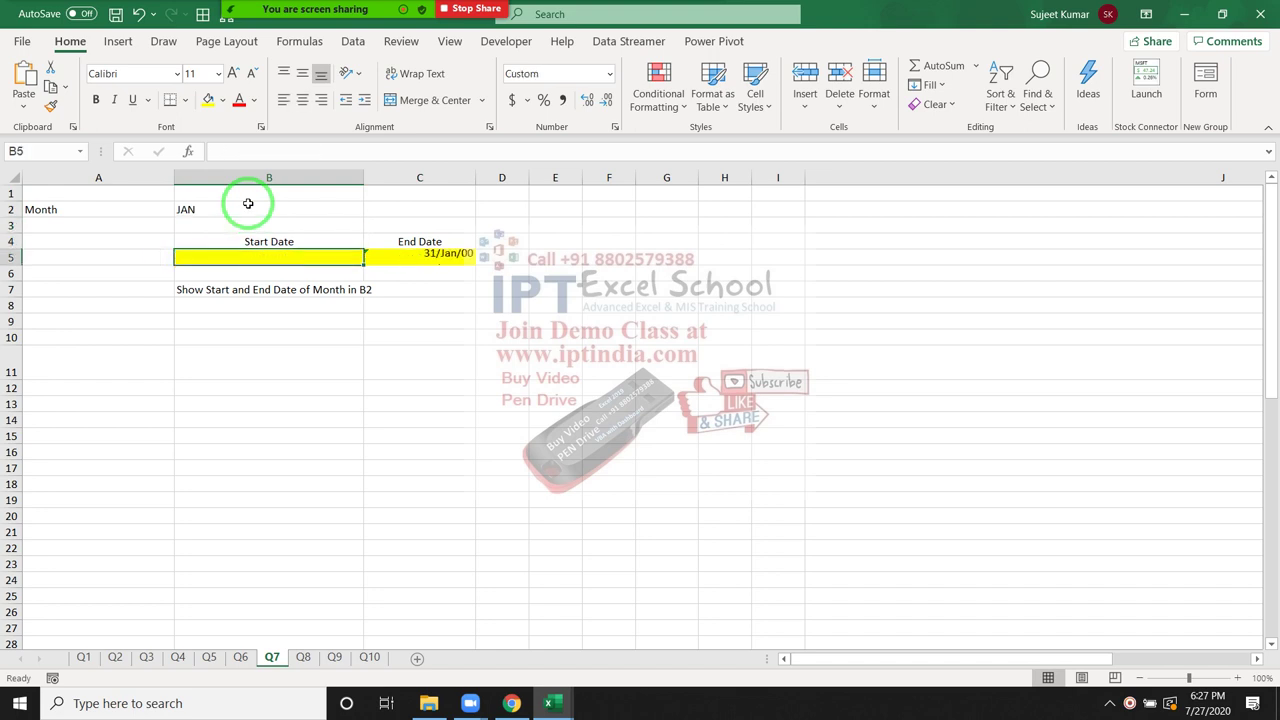
key(F2)
text(=)
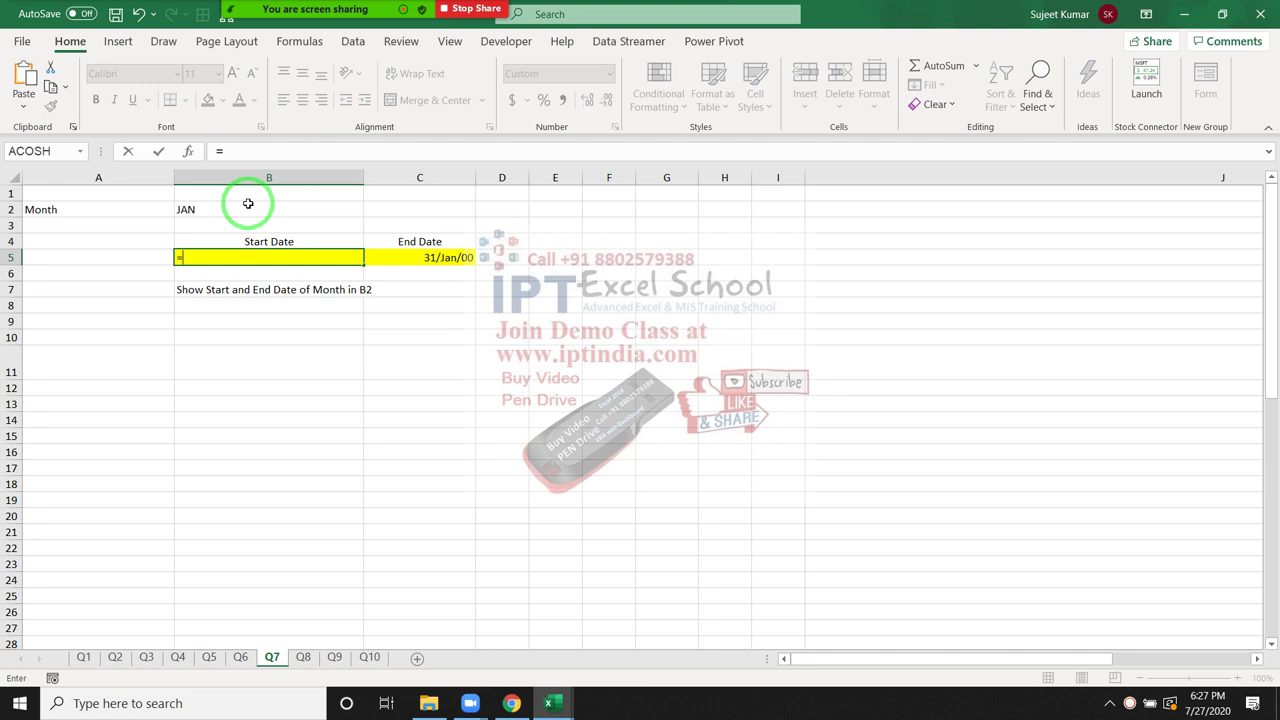
text("1)
text(-"&)
click(248, 203)
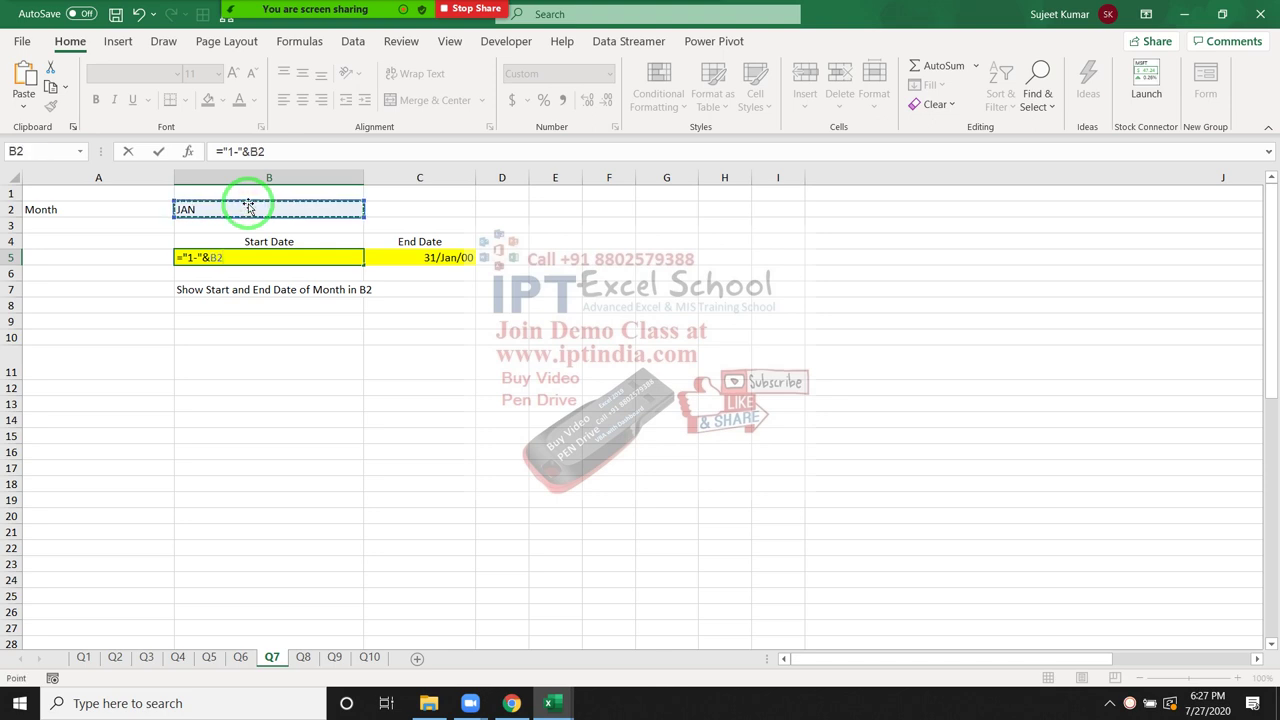
text(&"-)
text(2020)
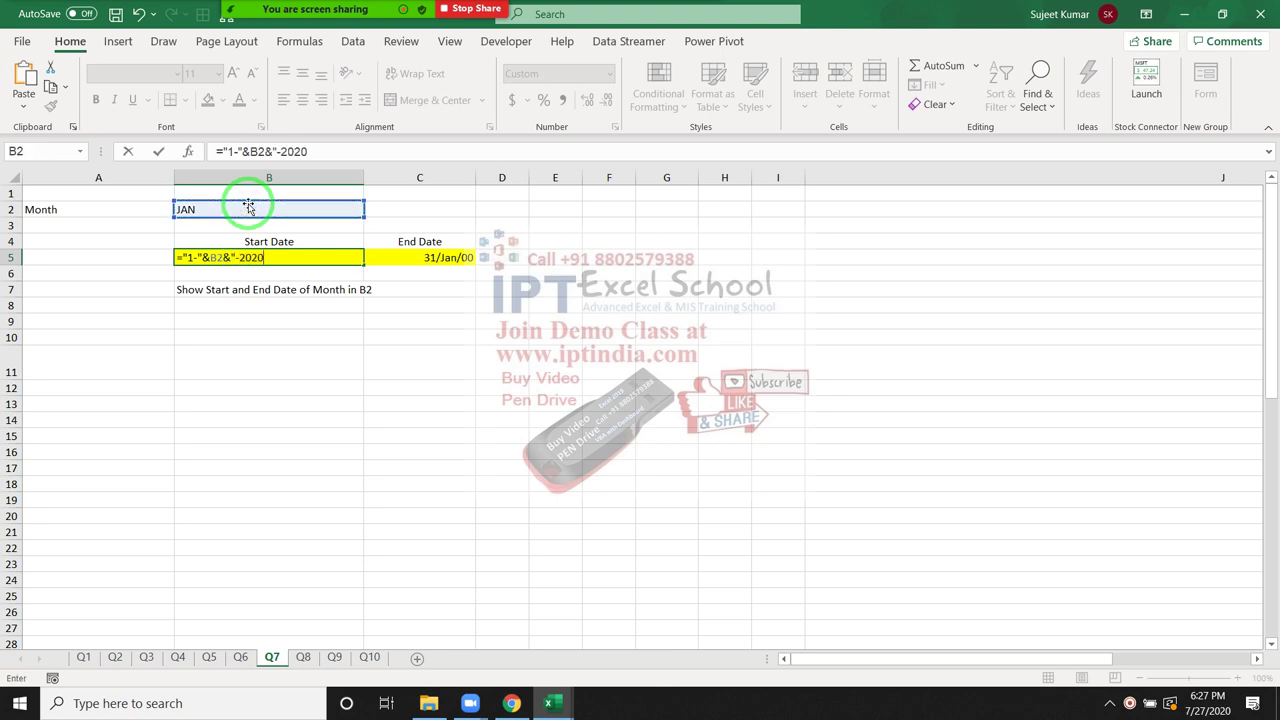
text(")
key(ctrl+Return)
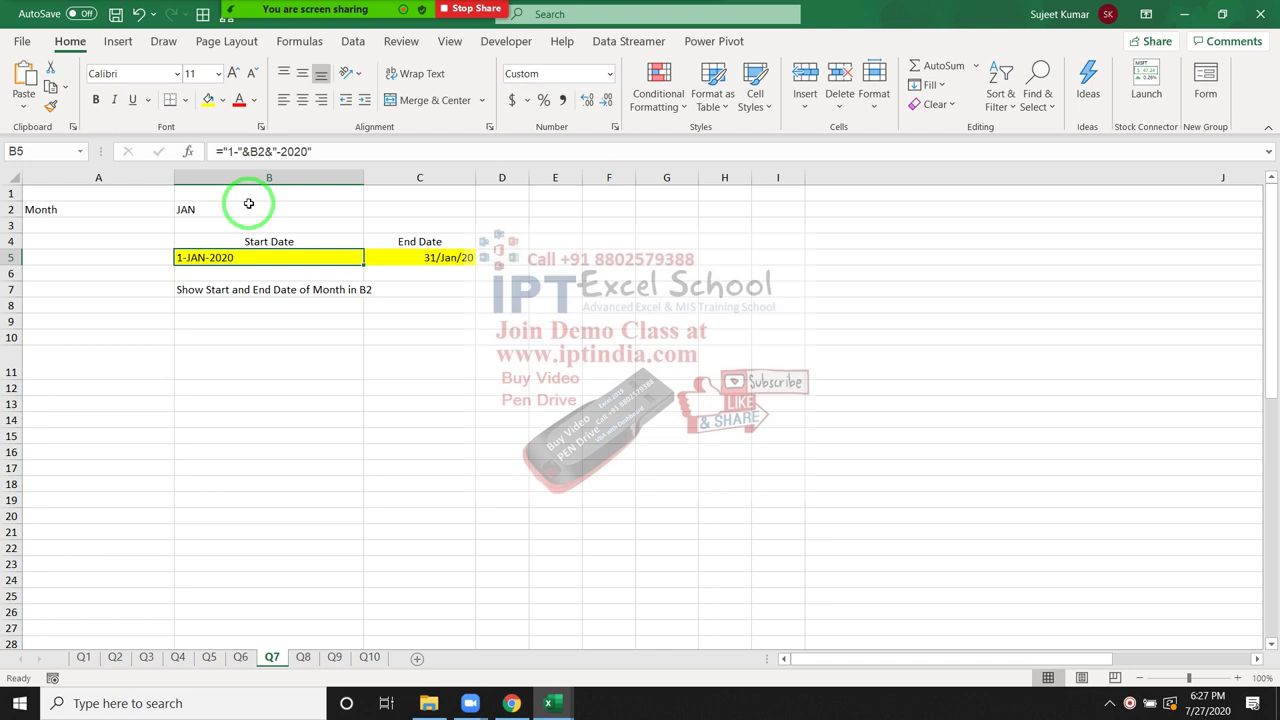
key(Right)
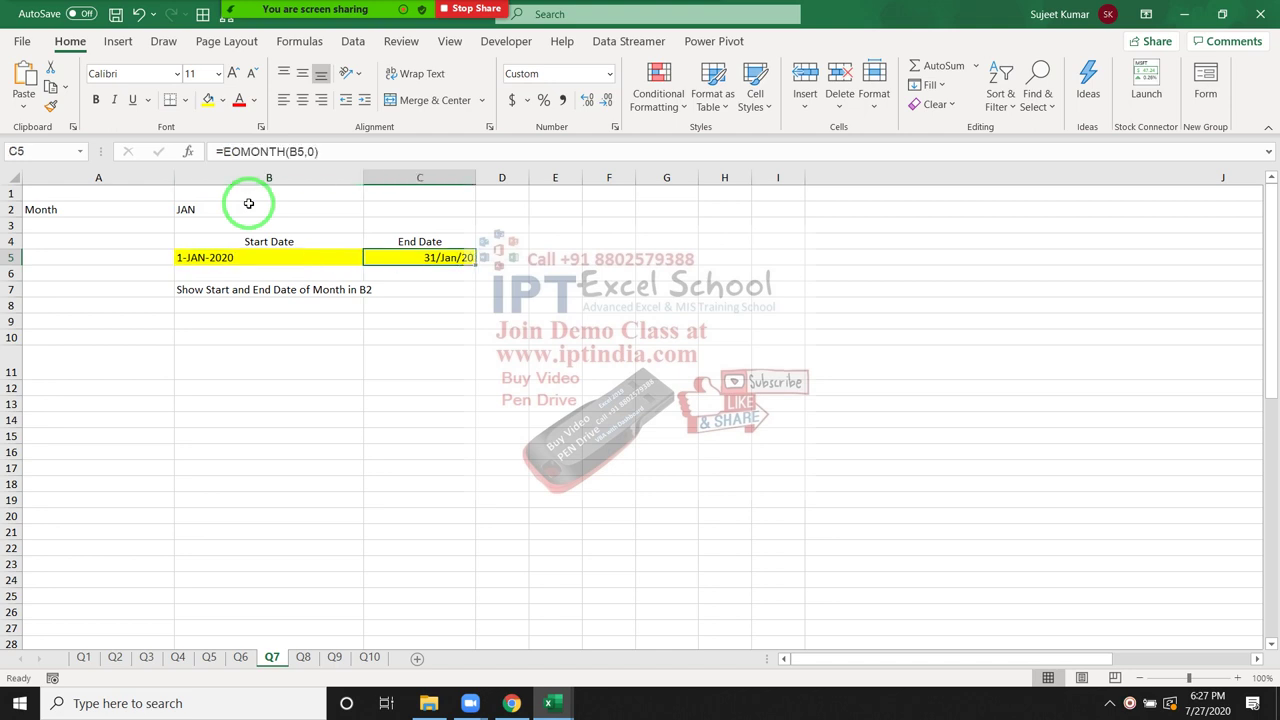
key(Left)
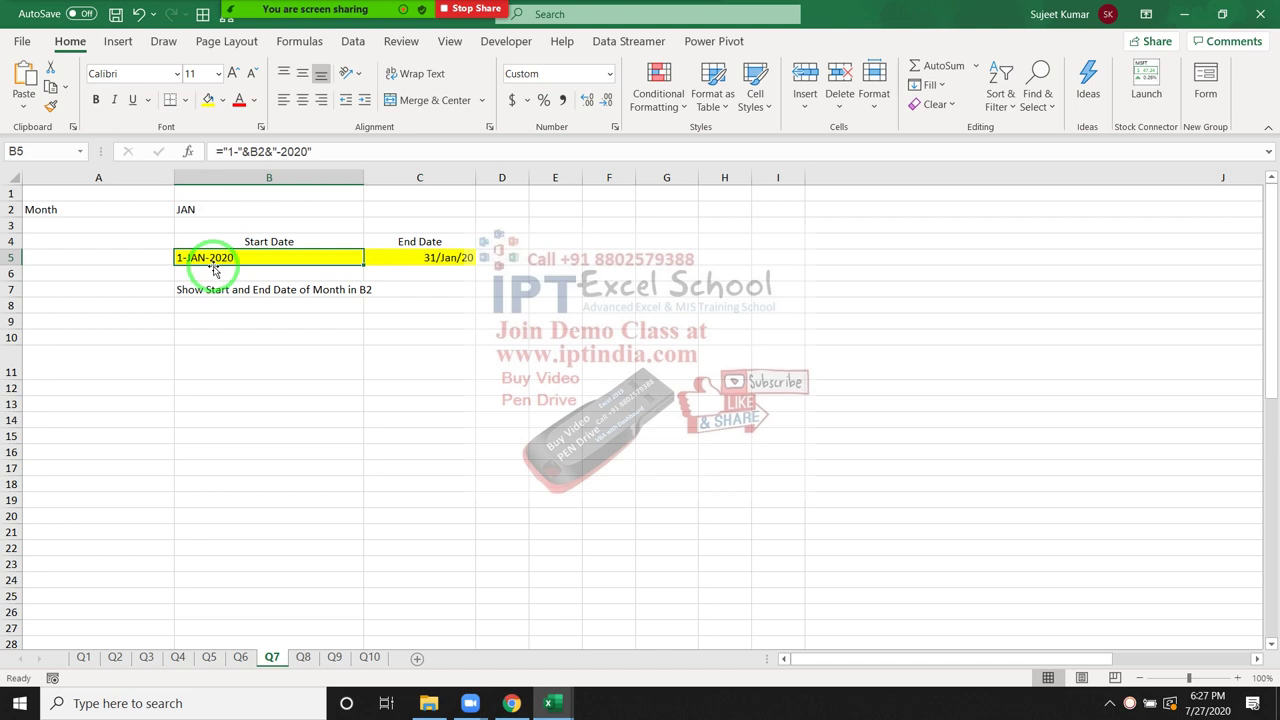
Wrap B5 in DATEVALUE: =DATEVALUE("1-"&B2&"-2020"), showing the true date 01/Jan/20.
click(214, 151)
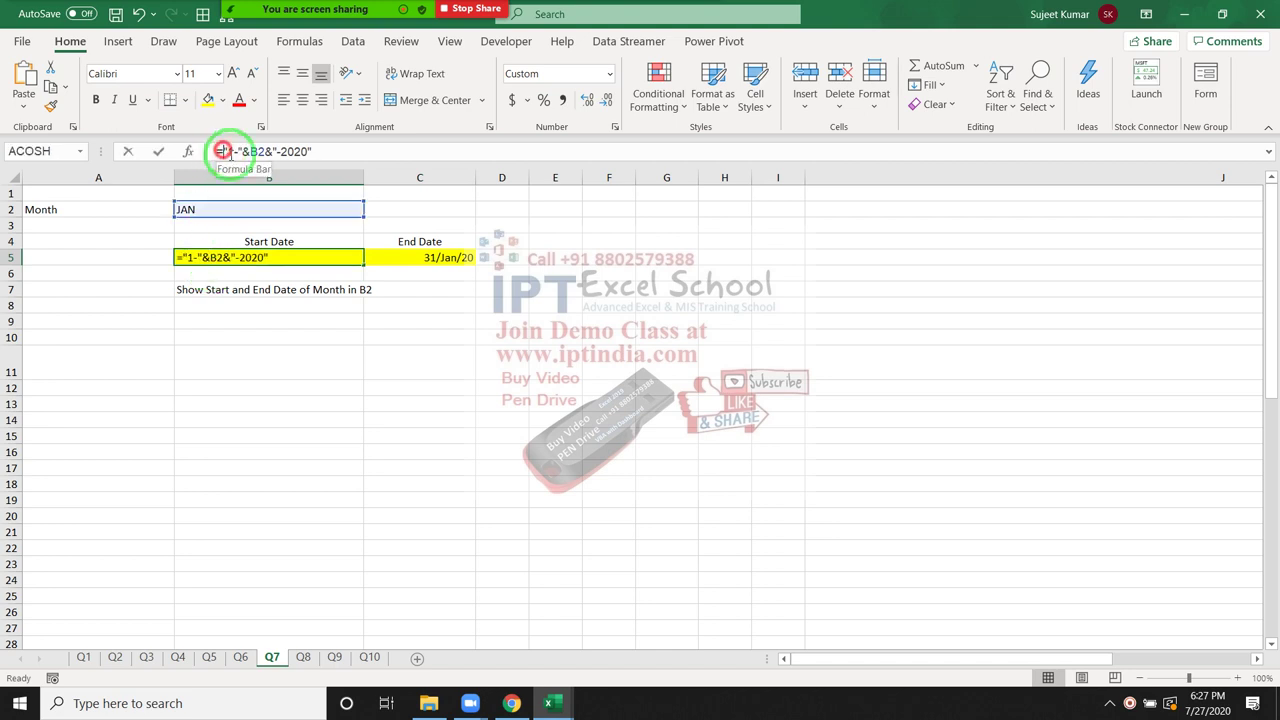
drag(247, 155, 265, 155)
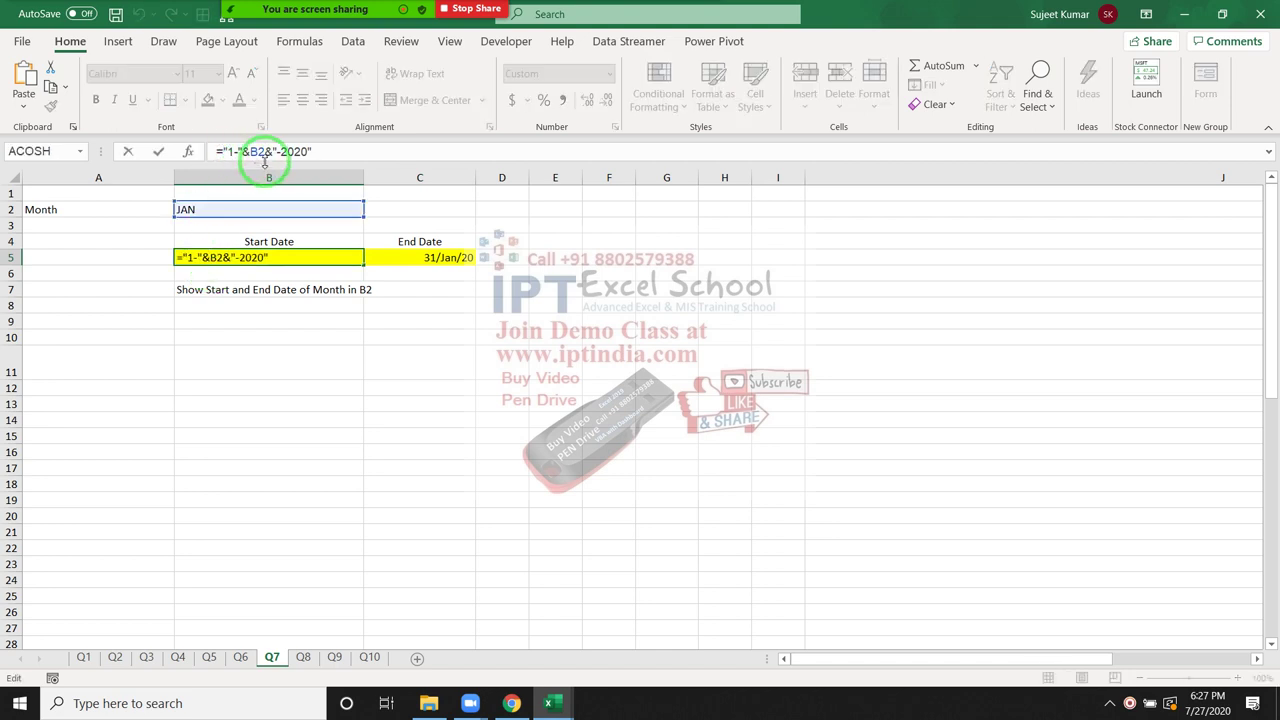
text(d)
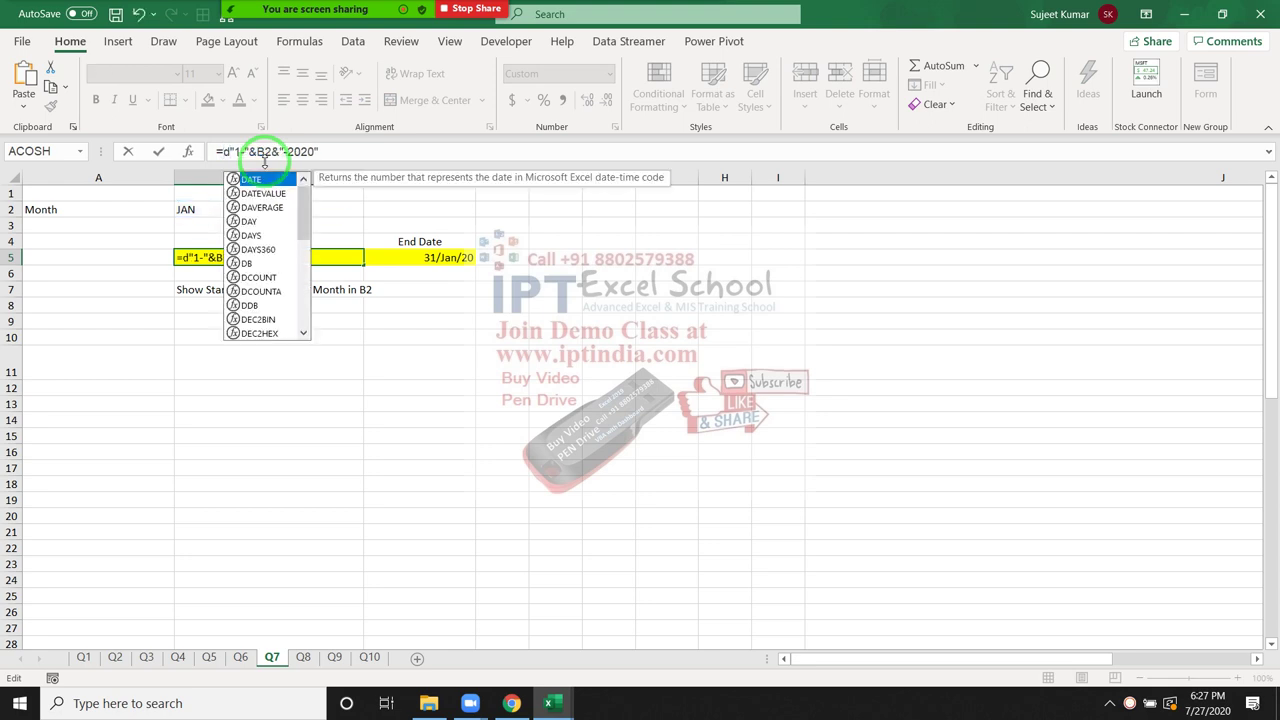
key(Down)
key(Tab)
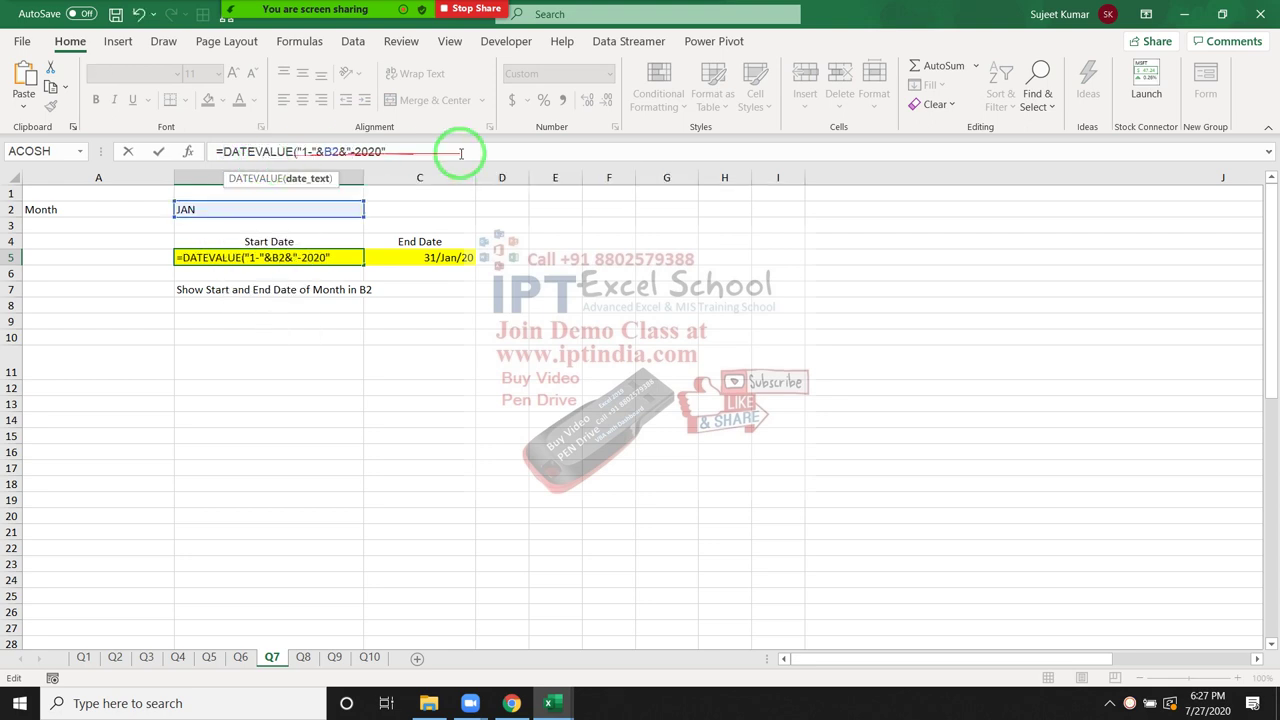
click(468, 154)
text())
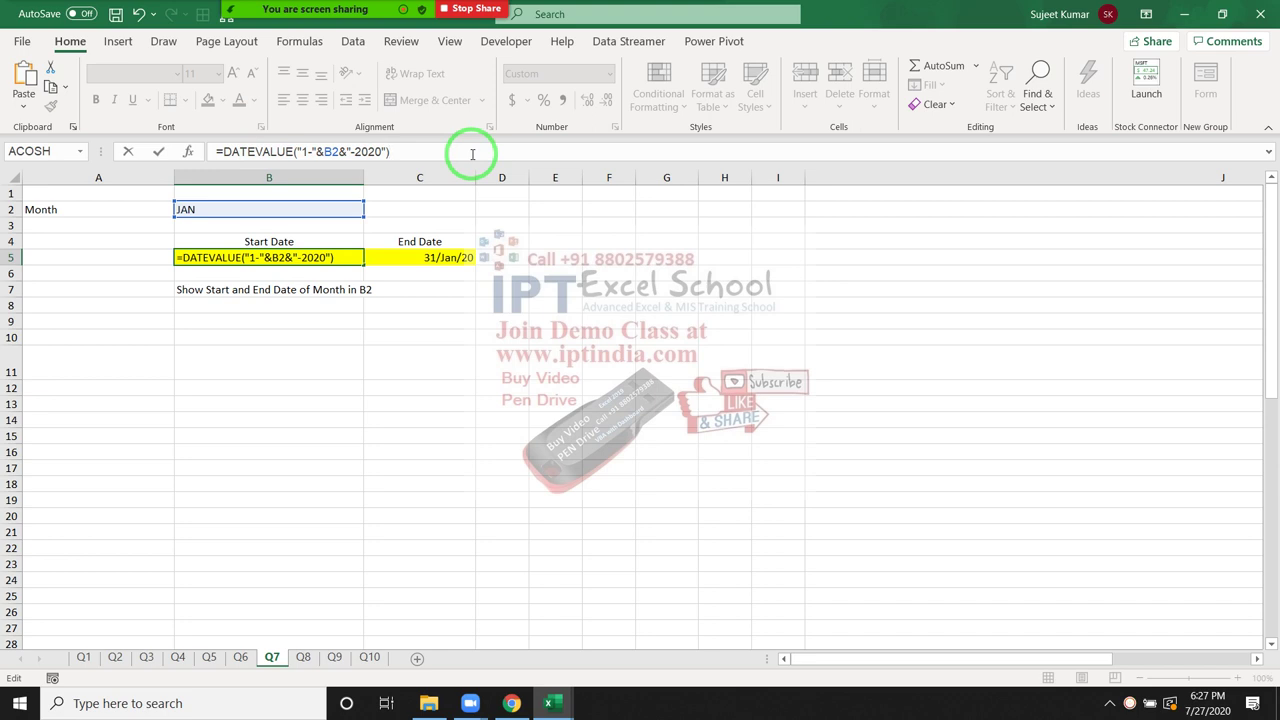
key(Return)
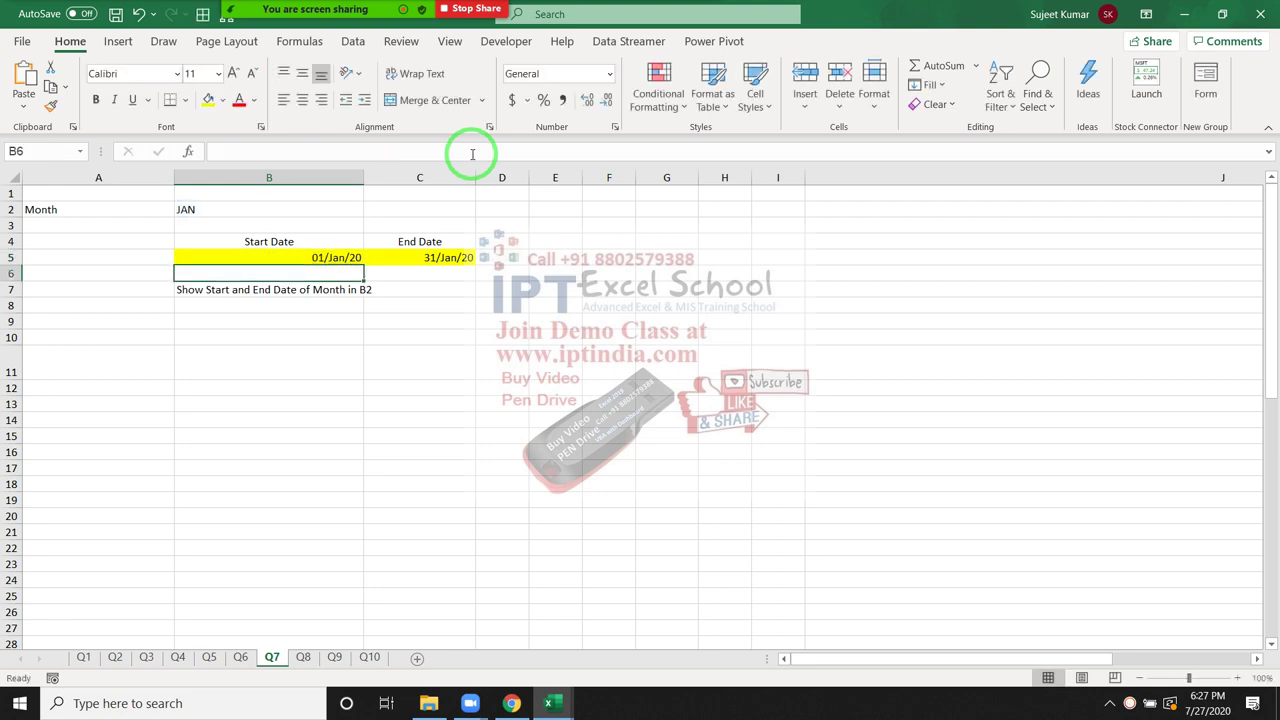
key(Up)
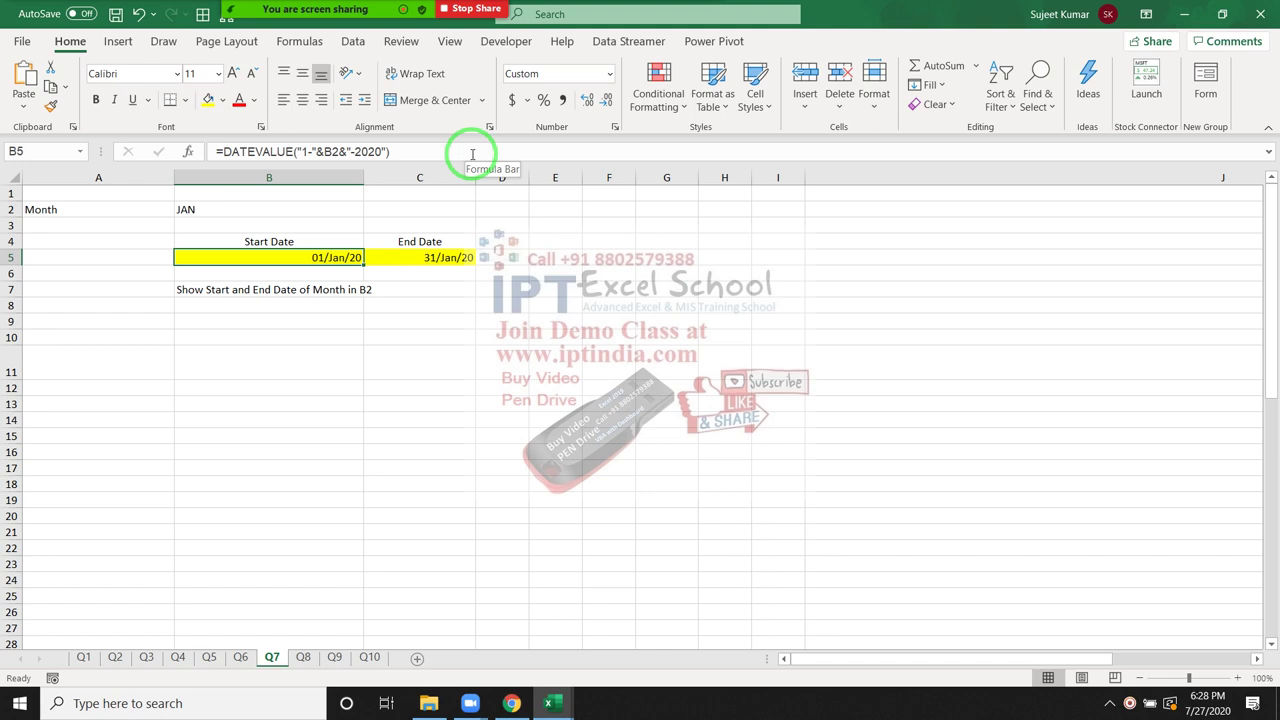
Clear B5 and C5, then enter =EOMONTH("1-"&B2&"-2020",0) in C5, showing 31/Jan/20.
key(Delete)
key(Right)
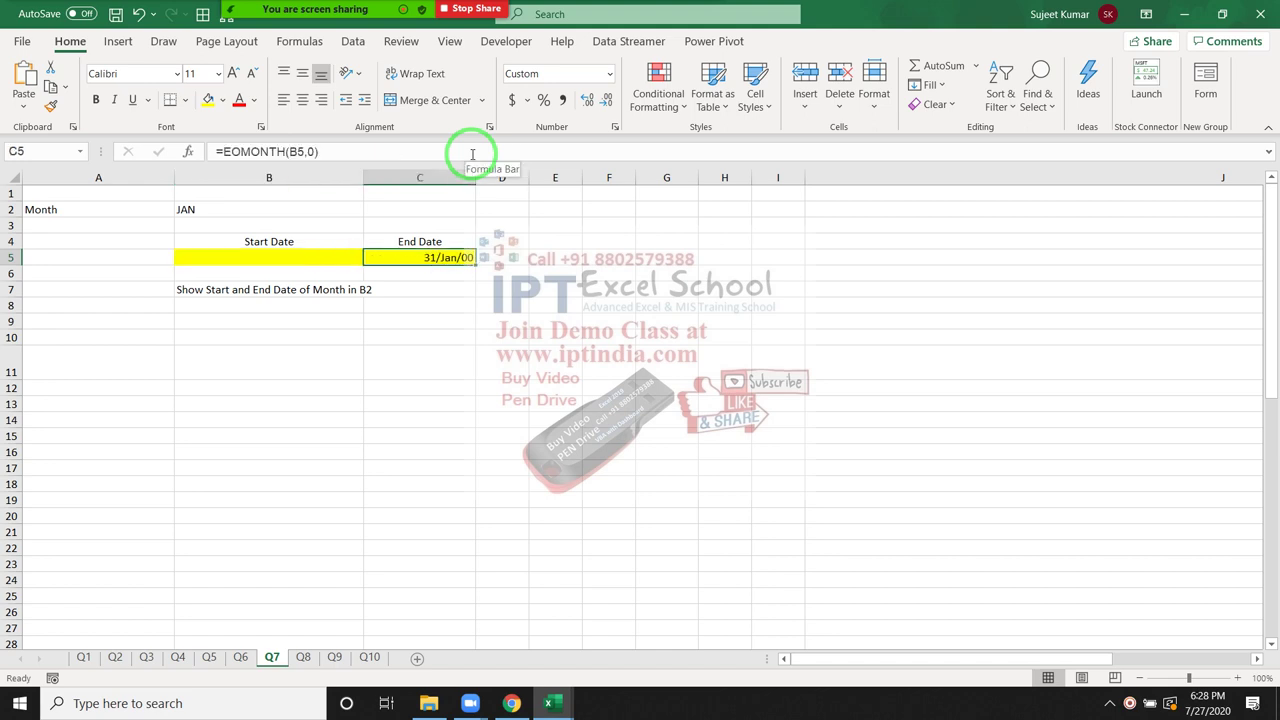
key(Delete)
text(=)
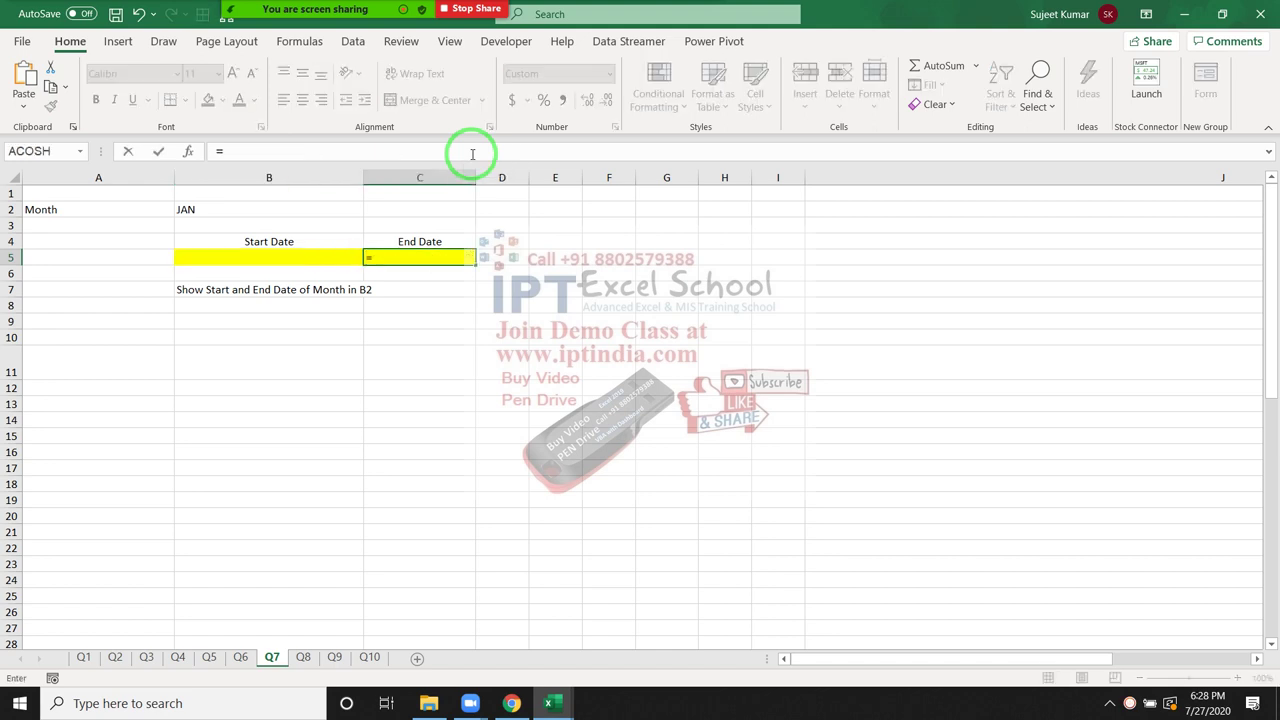
text(eo)
key(Tab)
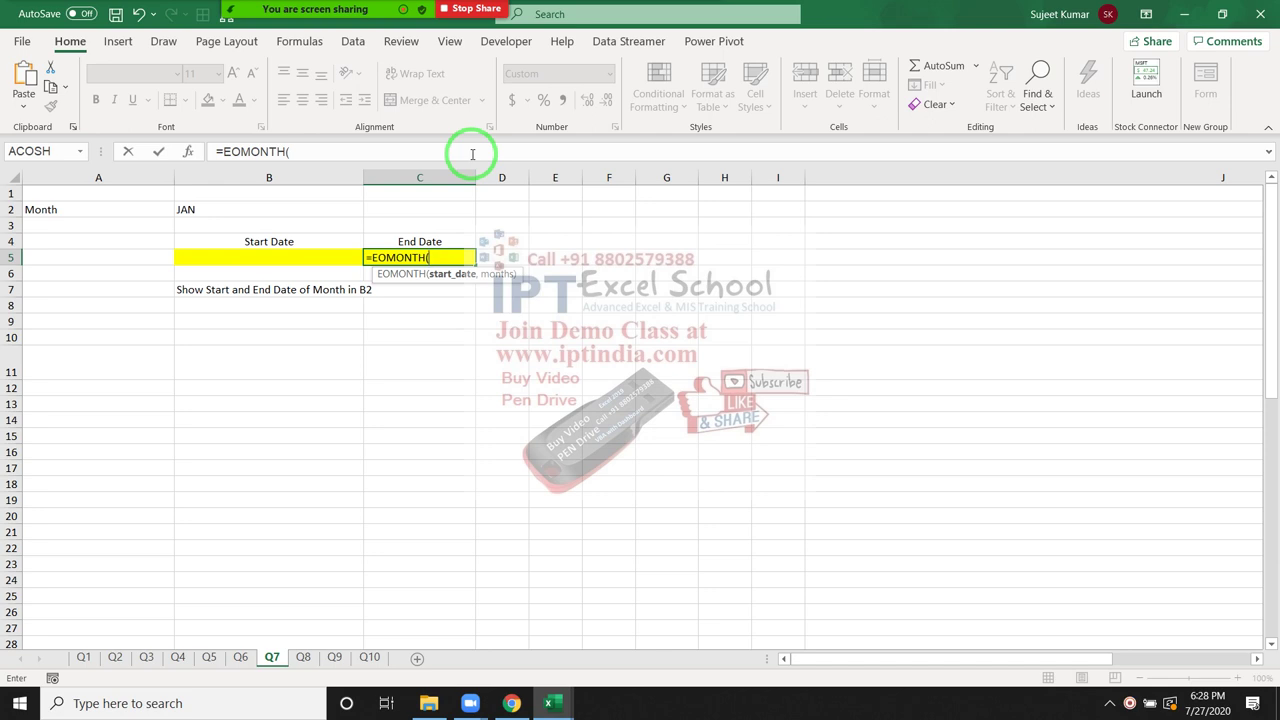
text("1-")
text(&)
click(242, 210)
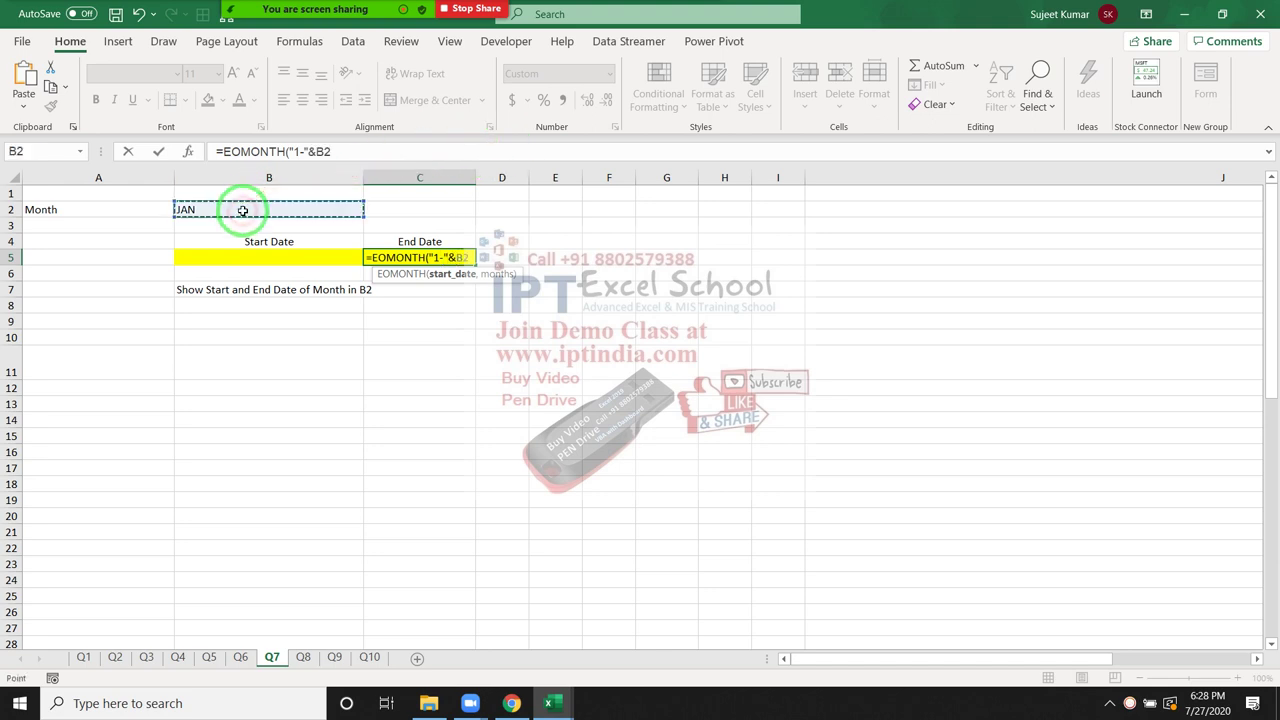
text(&")
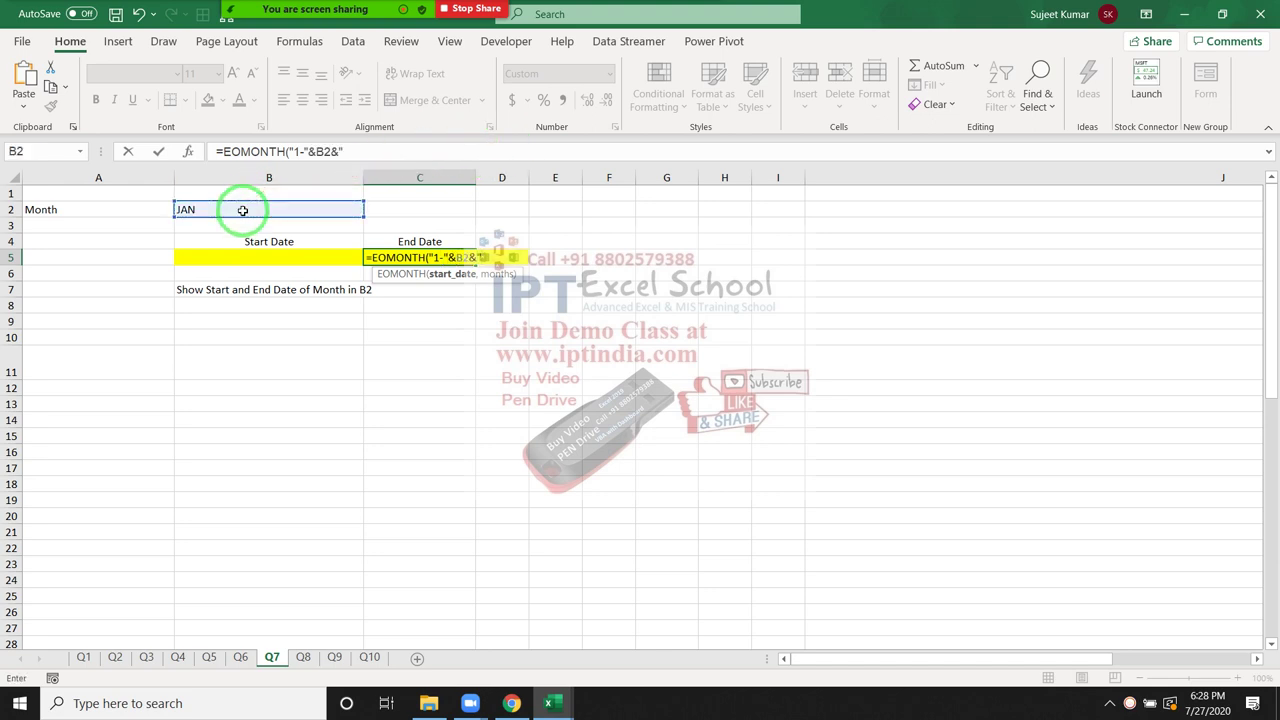
text(-)
text(2020")
text(,)
text(0))
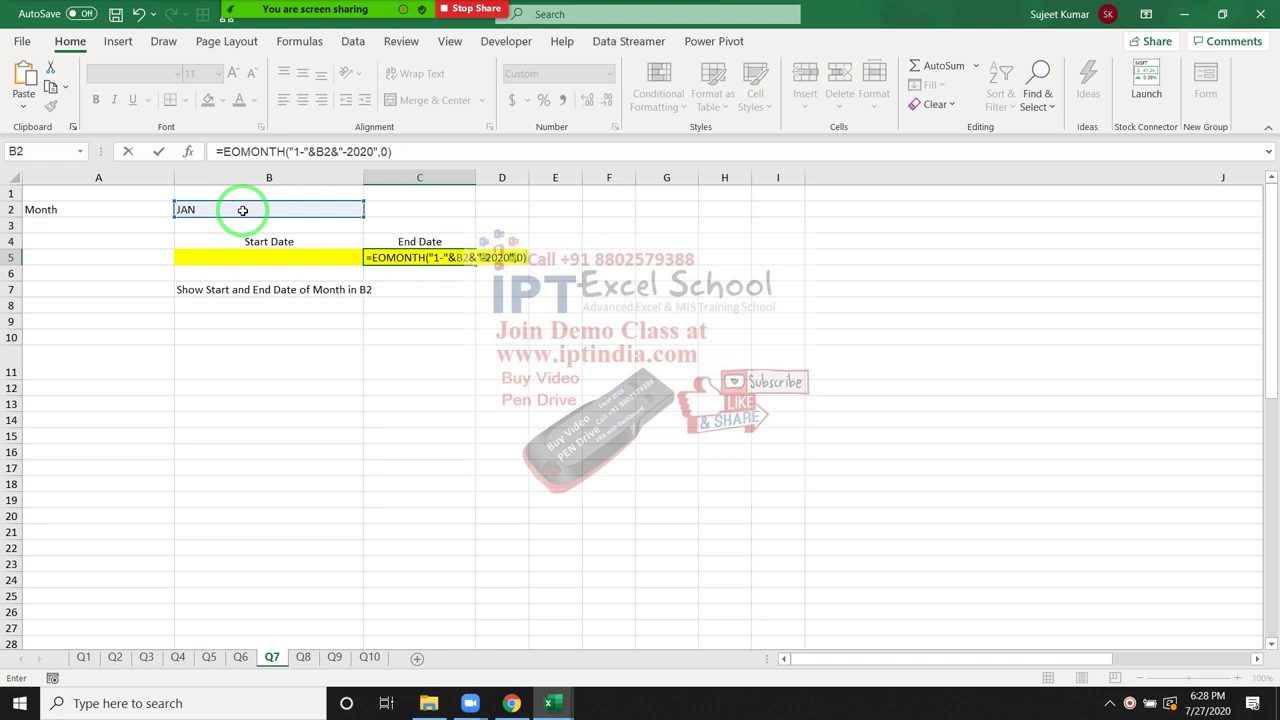
key(ctrl+Return)
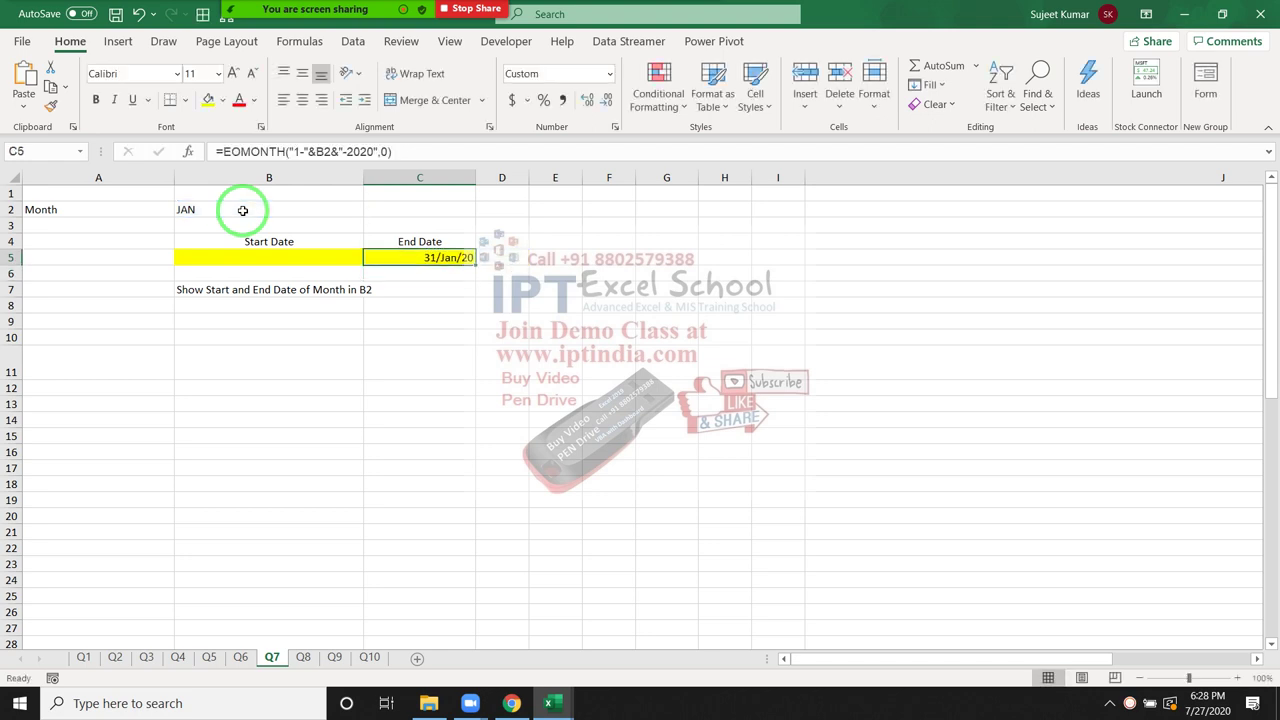
key(Left)
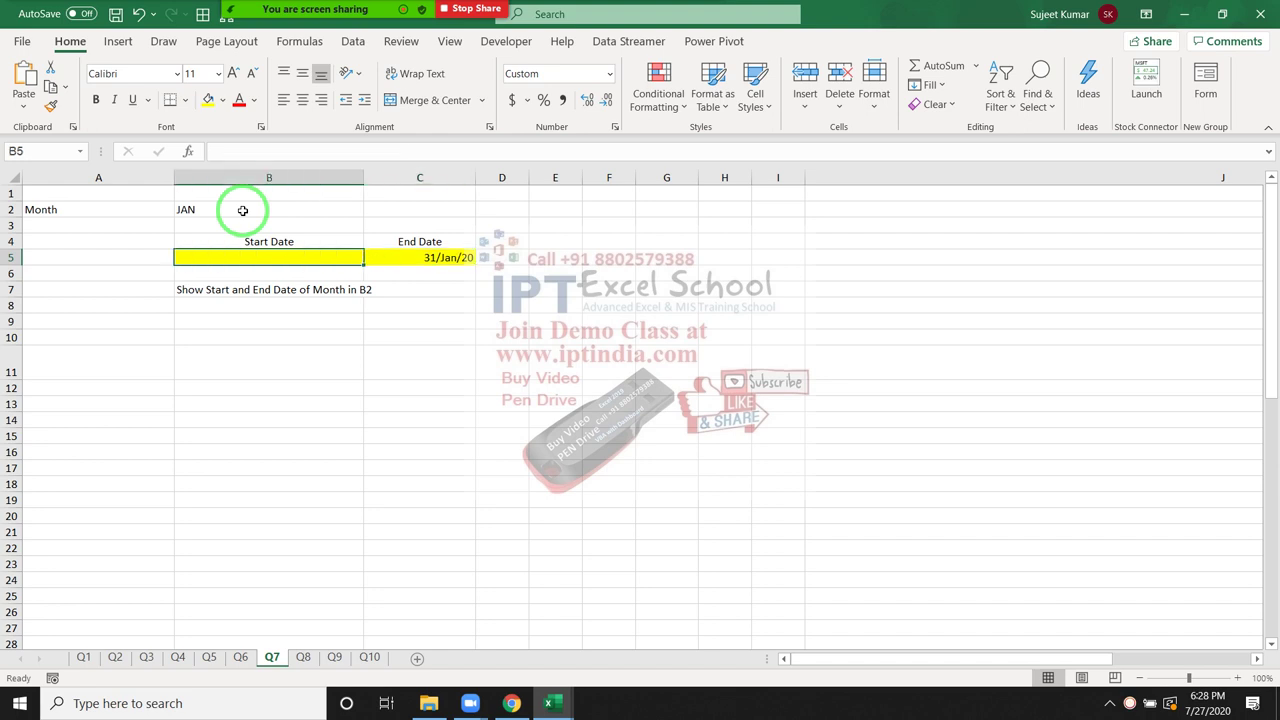
Enter =EOMONTH(C5,-1) in B5 to get the previous month's end.
text(=e)
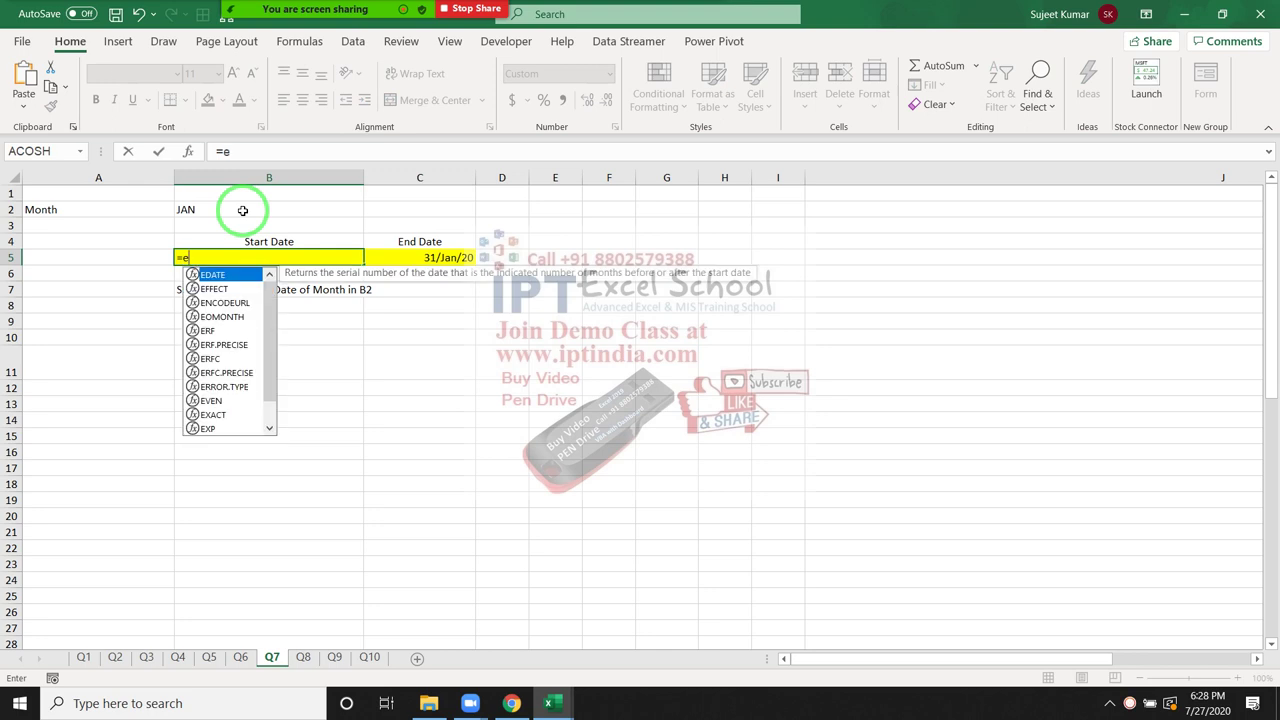
text(o)
key(Tab)
key(Right)
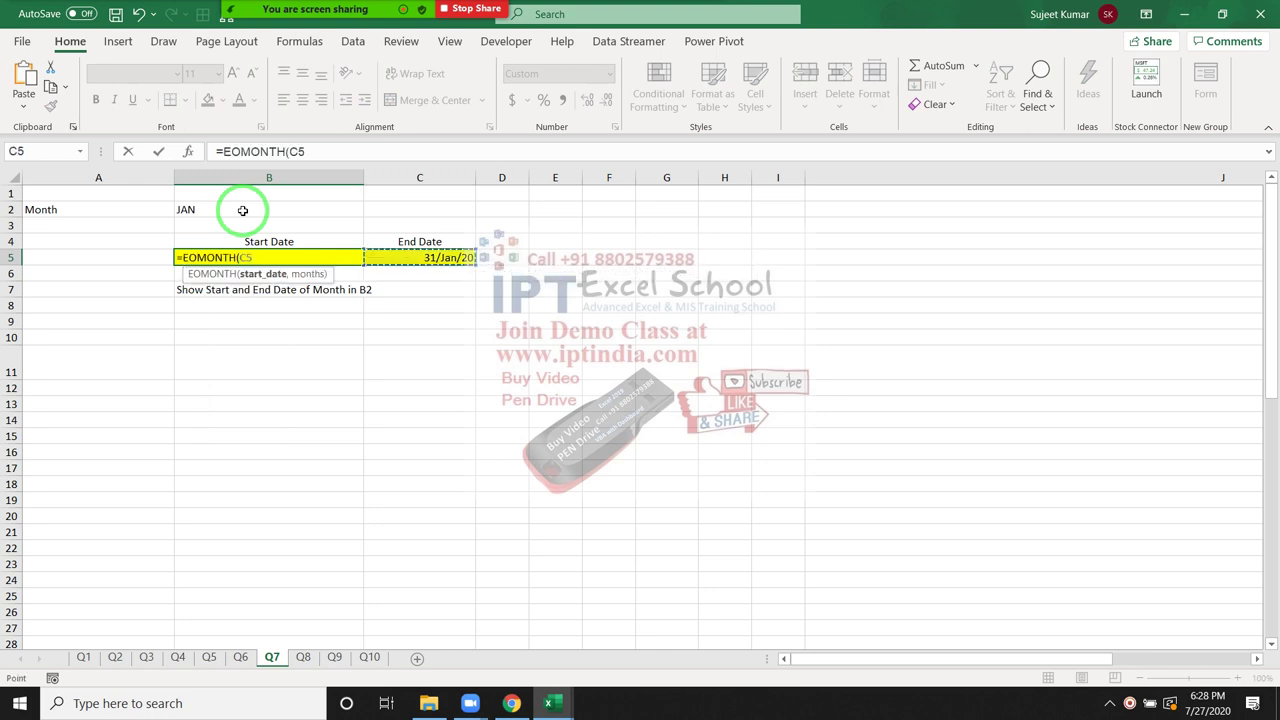
text(,-)
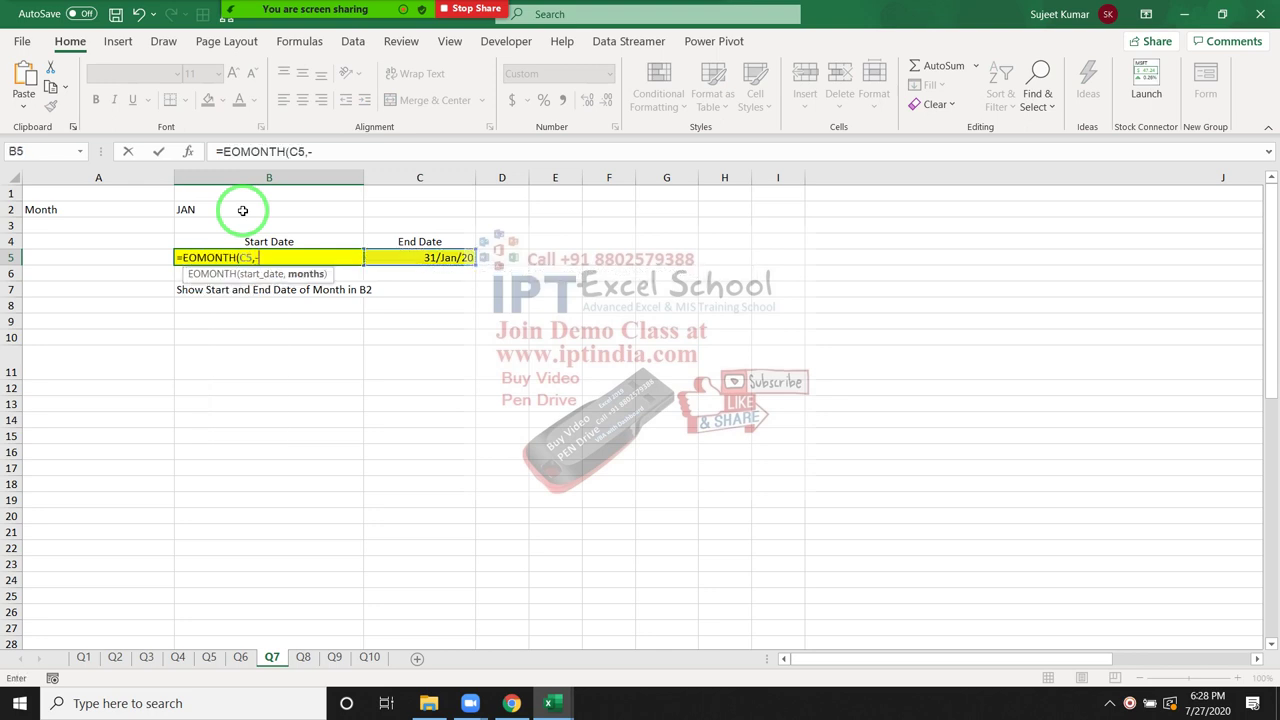
text(1))
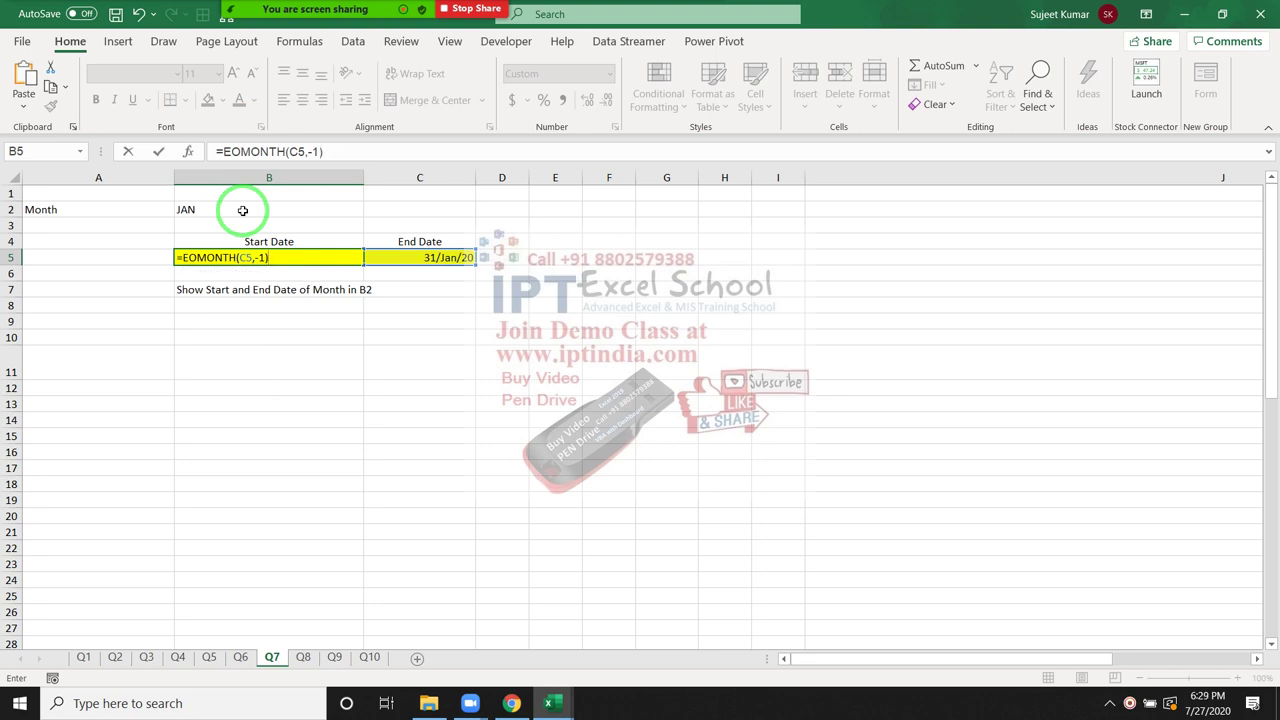
key(ctrl+Return)
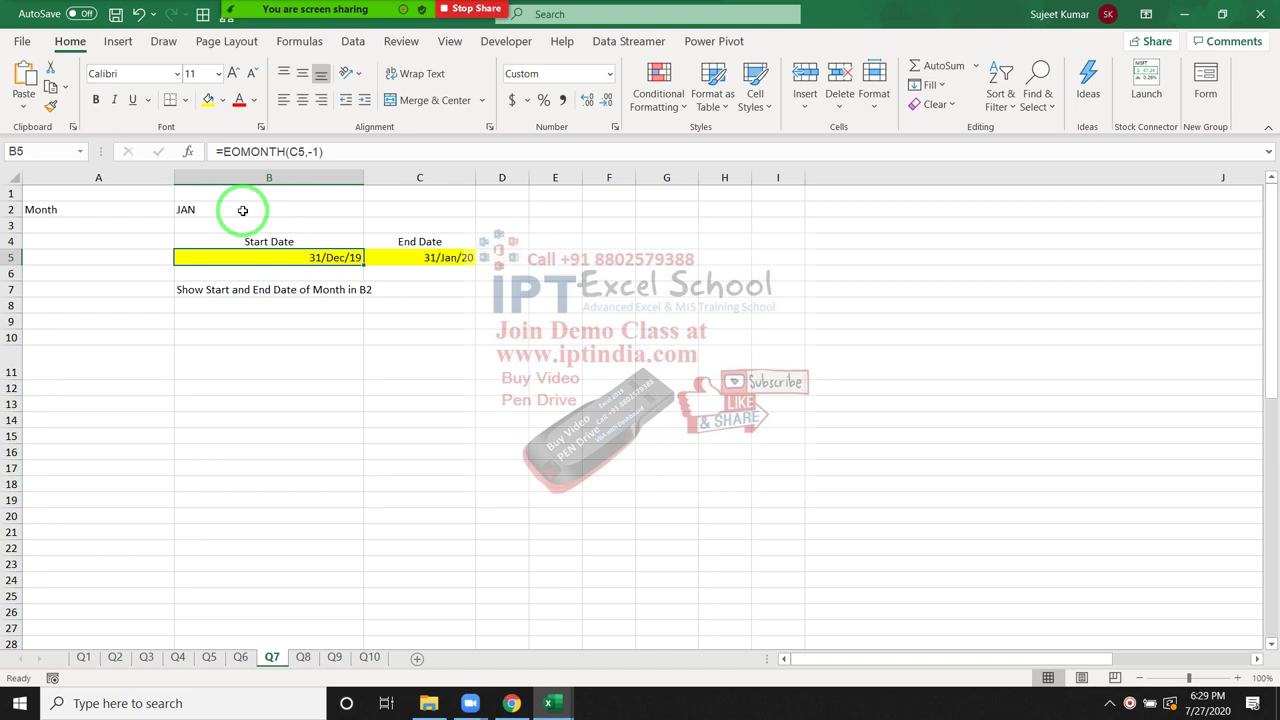
Append +1 so B5 reads =EOMONTH(C5,-1)+1, showing 01/Jan/20.
click(364, 153)
text(+)
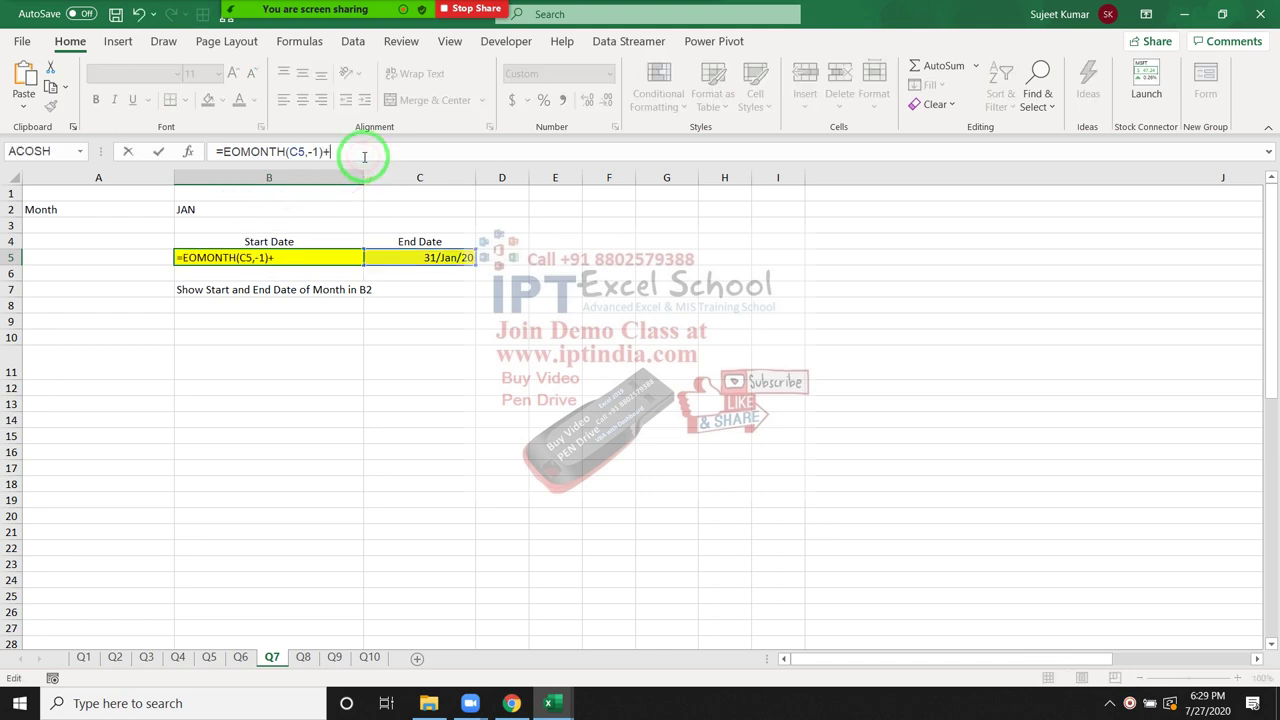
text(1)
key(Return)
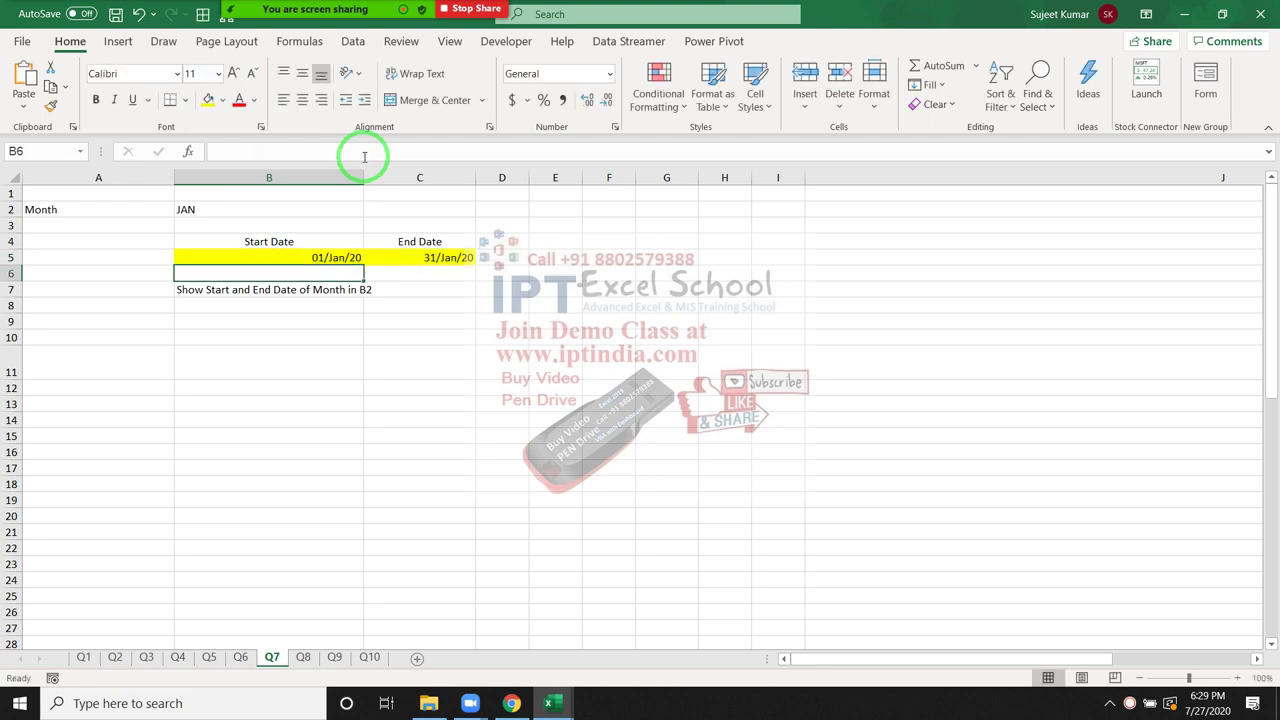
key(Up)
key(Right)
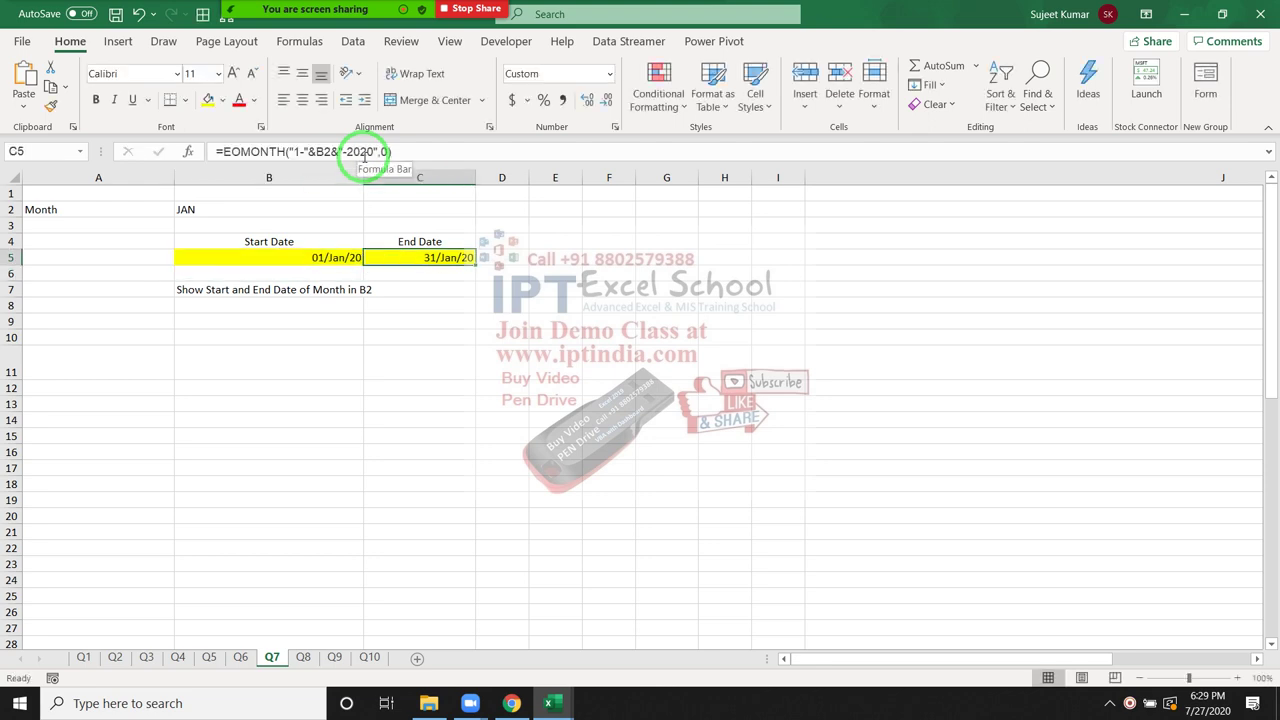
Test months FEB, Mar and Apr in B2, ending on Apr: 01/Apr/20 to 30/Apr/20.
click(333, 210)
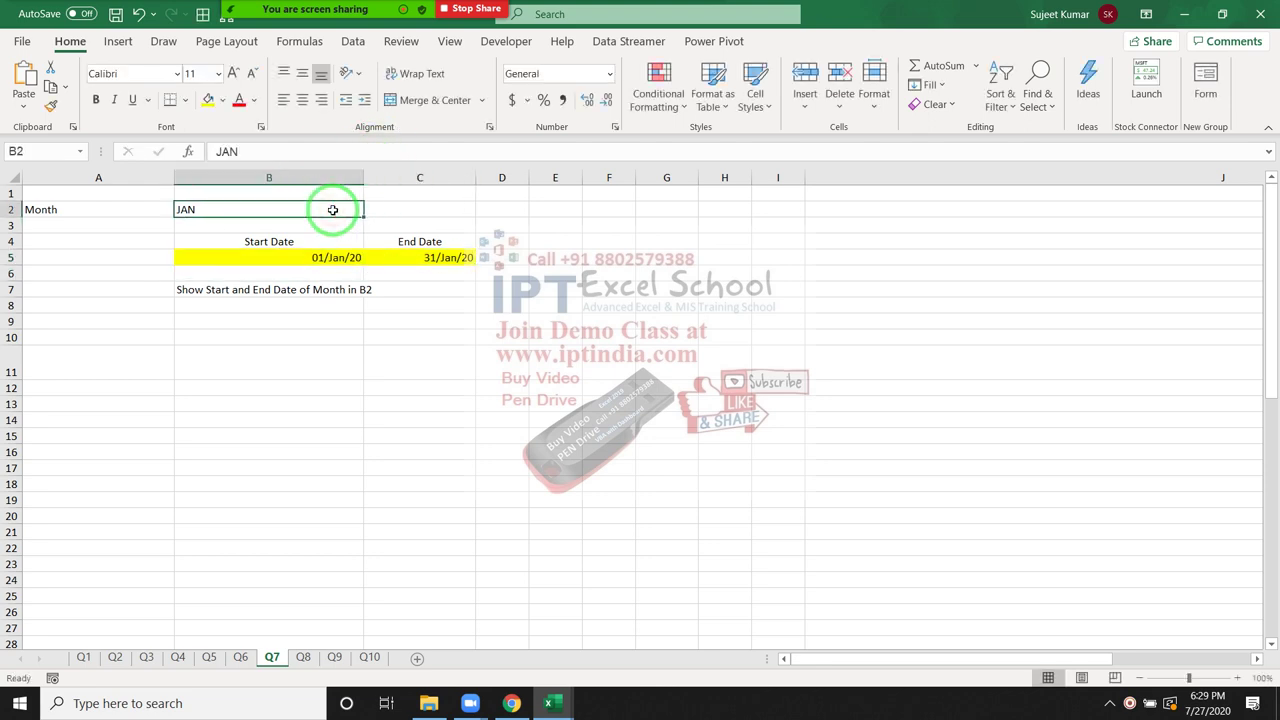
text(F)
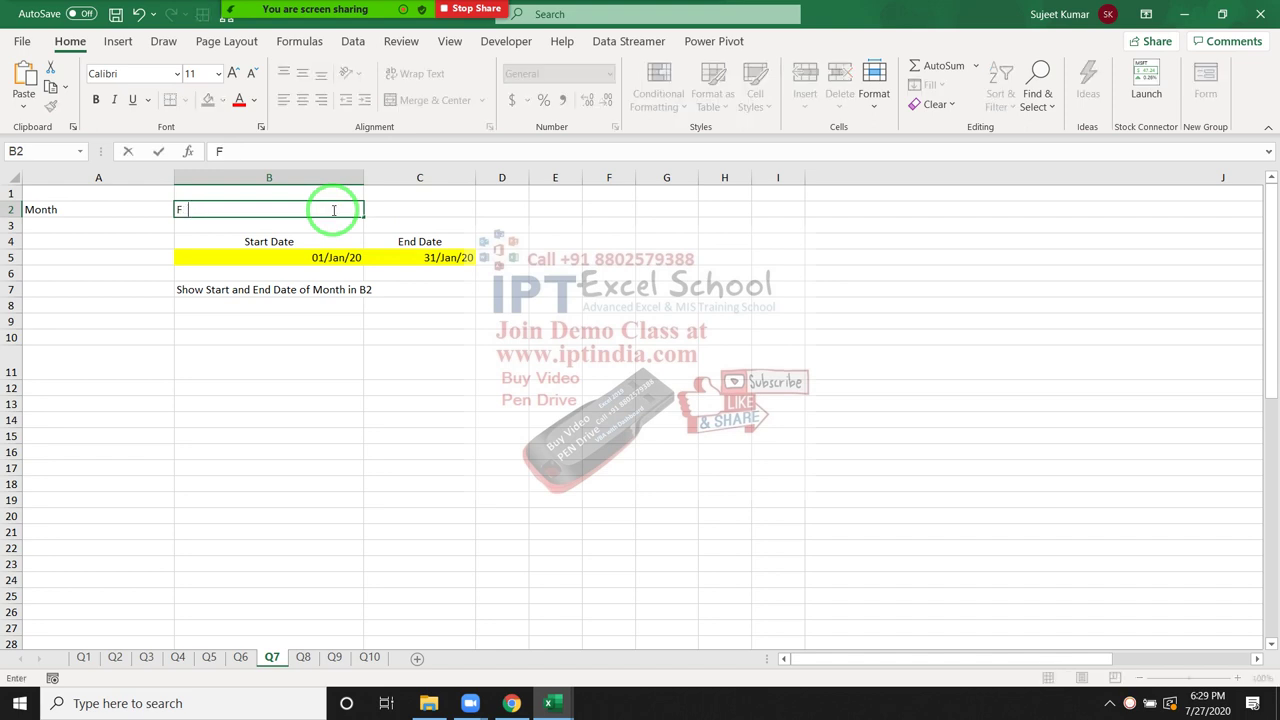
text(EB)
key(ctrl+Return)
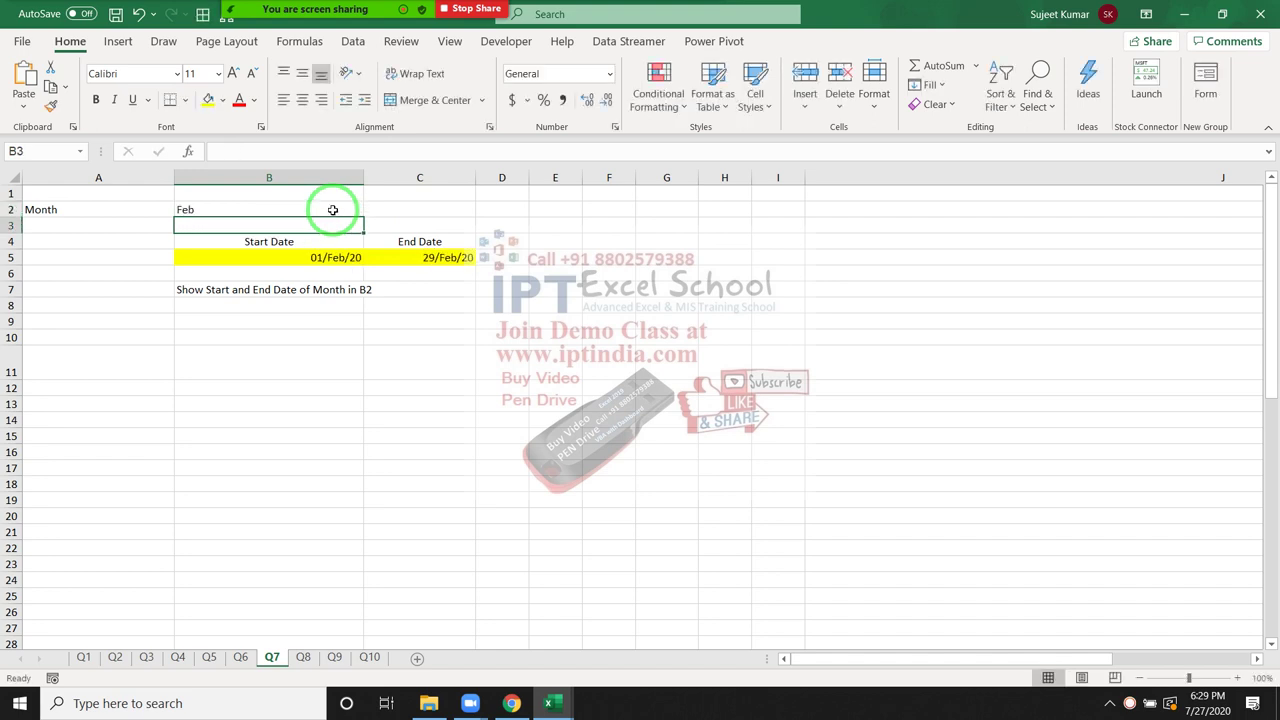
text(Ma)
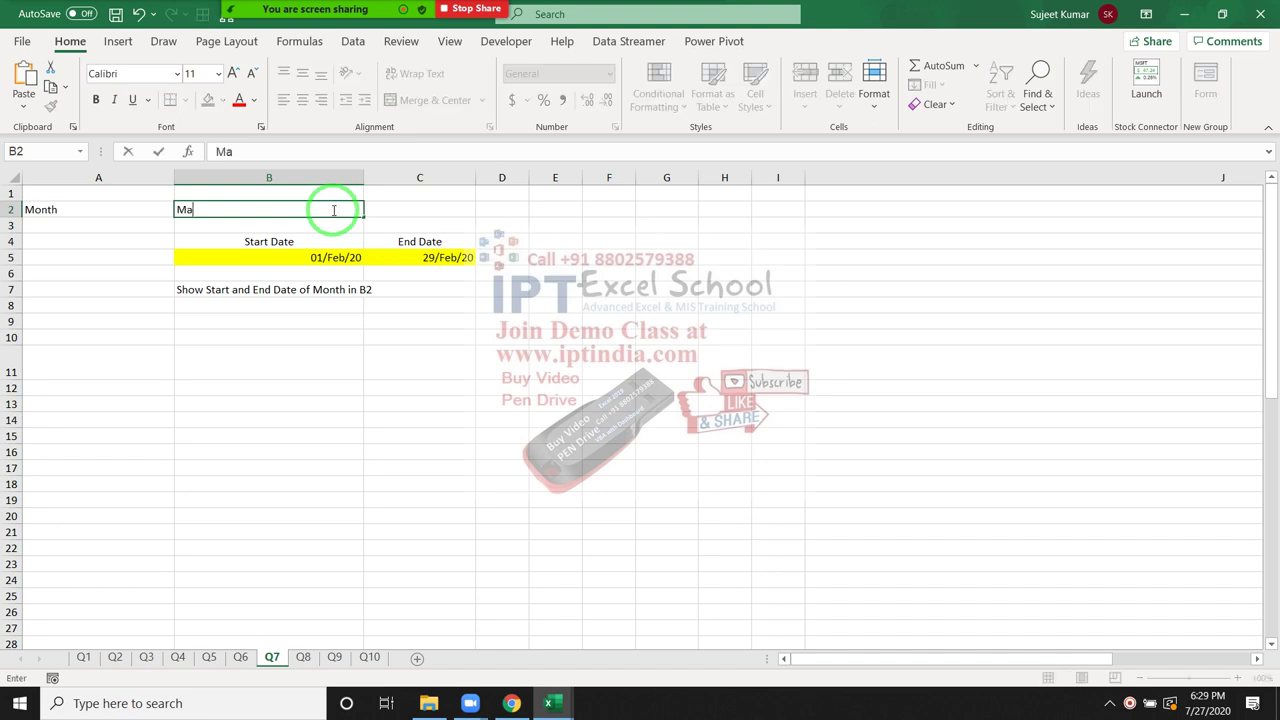
text(r)
key(Return)
click(332, 210)
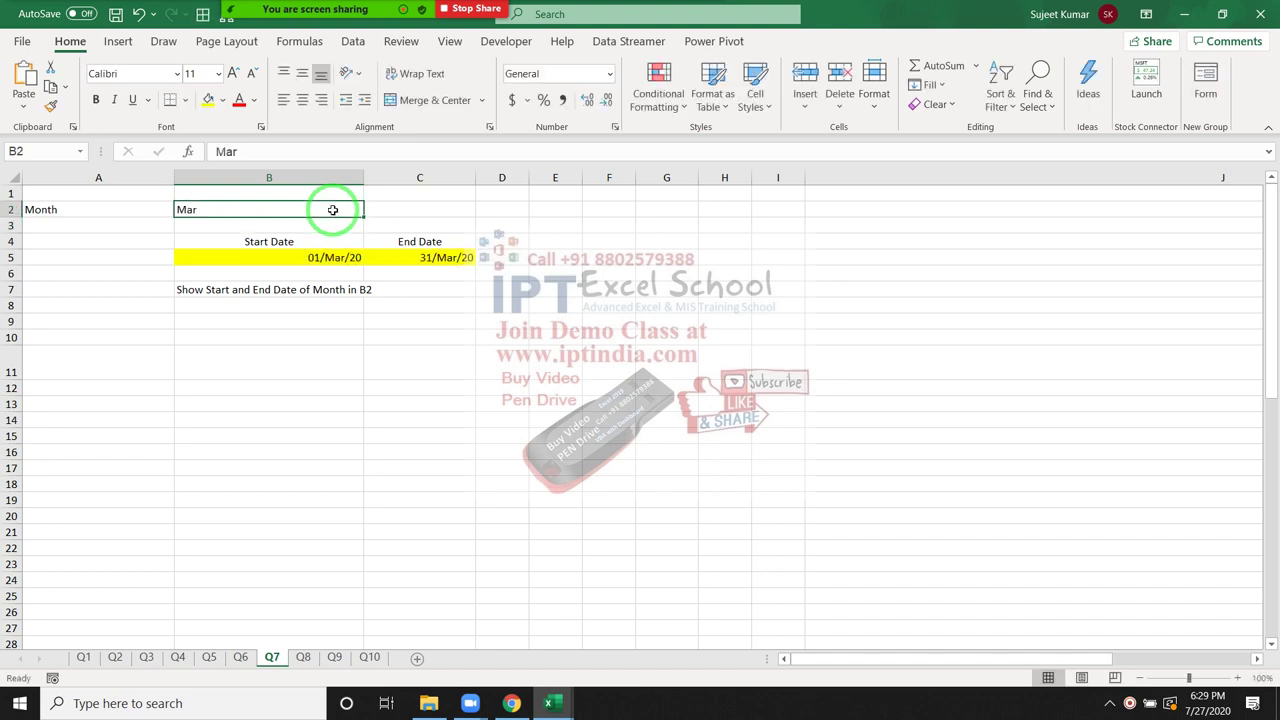
text(Apr)
key(Return)
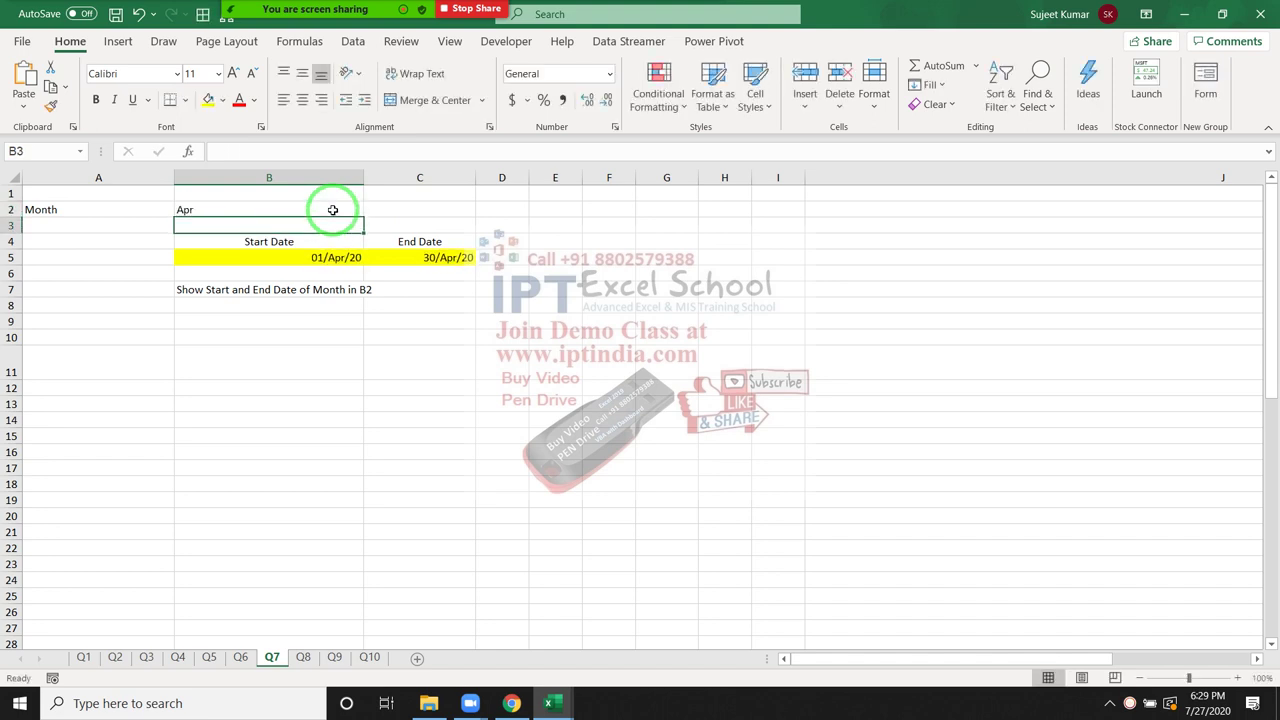
key(Down)
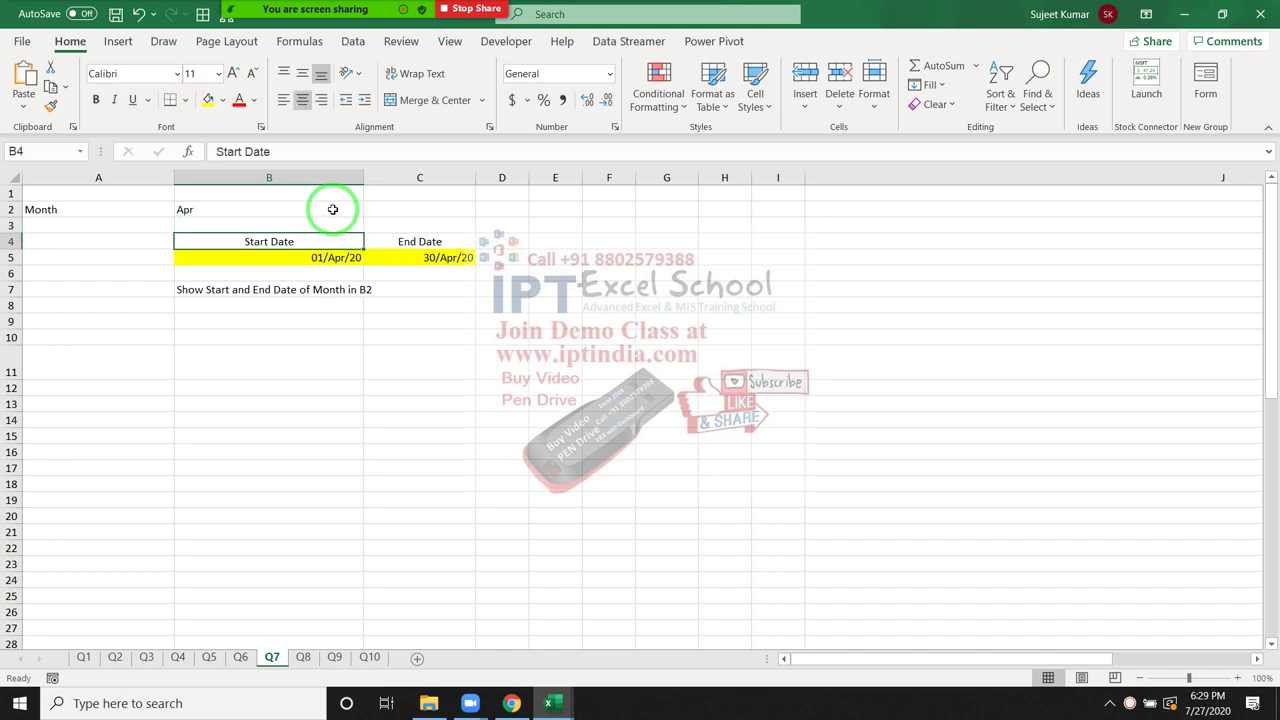
key(Down)
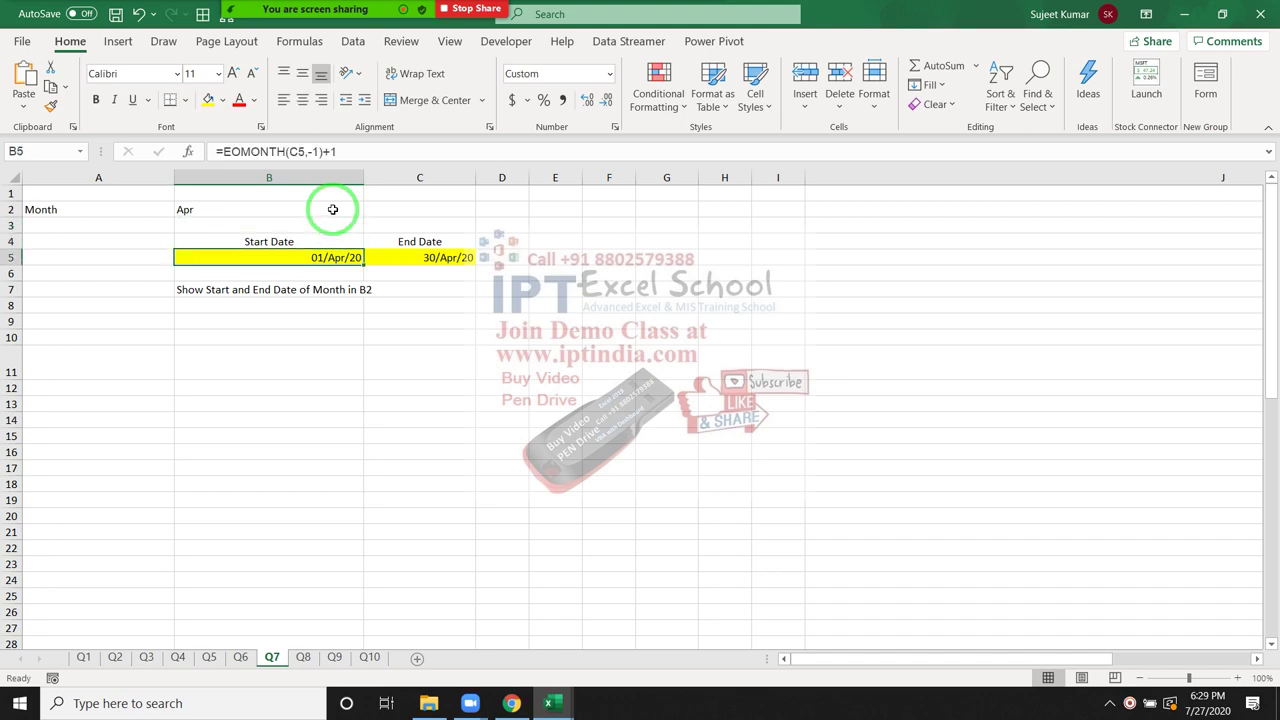